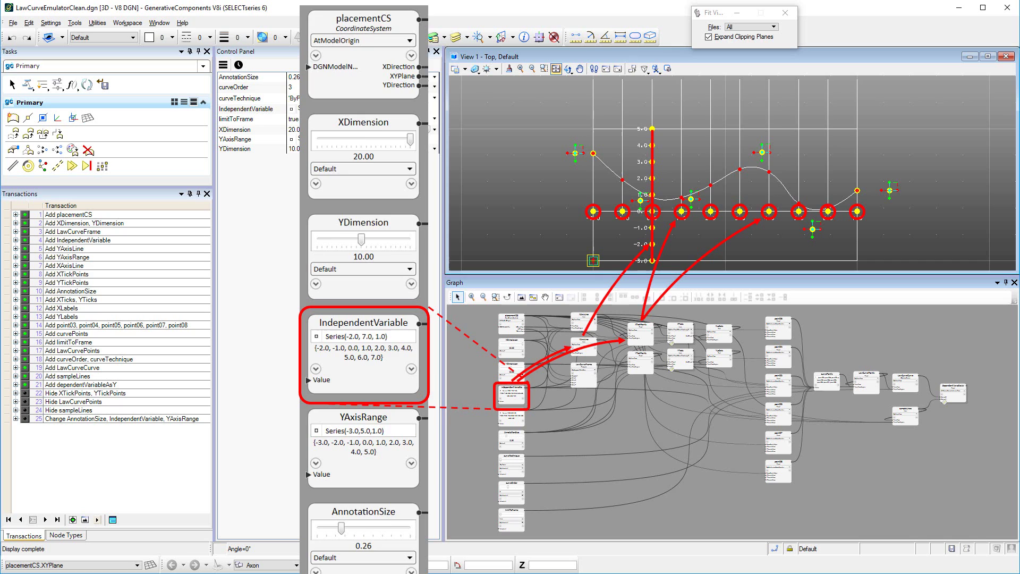
Step: Replay transactions 23–25 to hide curve points and sample lines and span the curve −5 to 5
scroll(364, 319, down, 2)
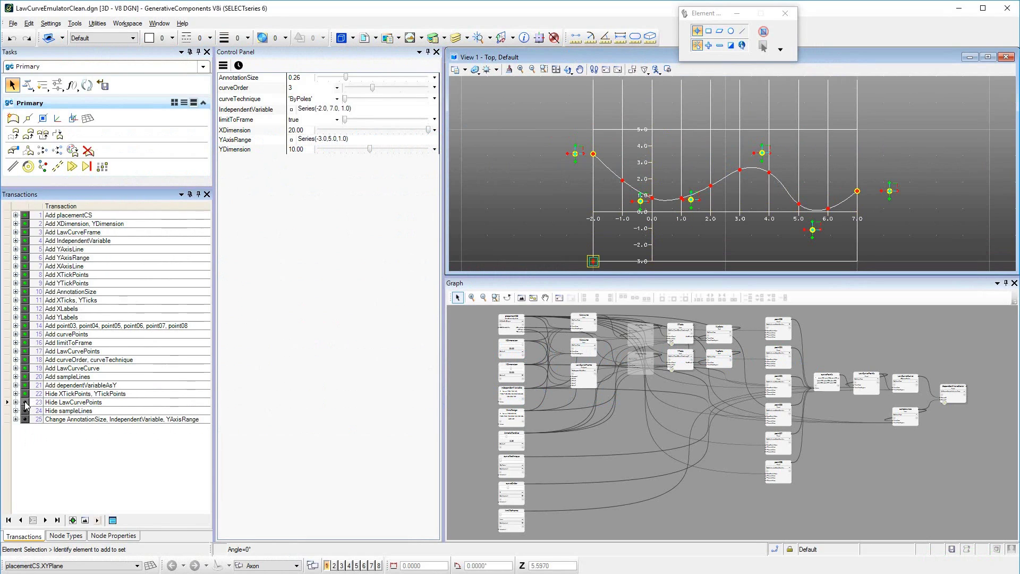
click(25, 403)
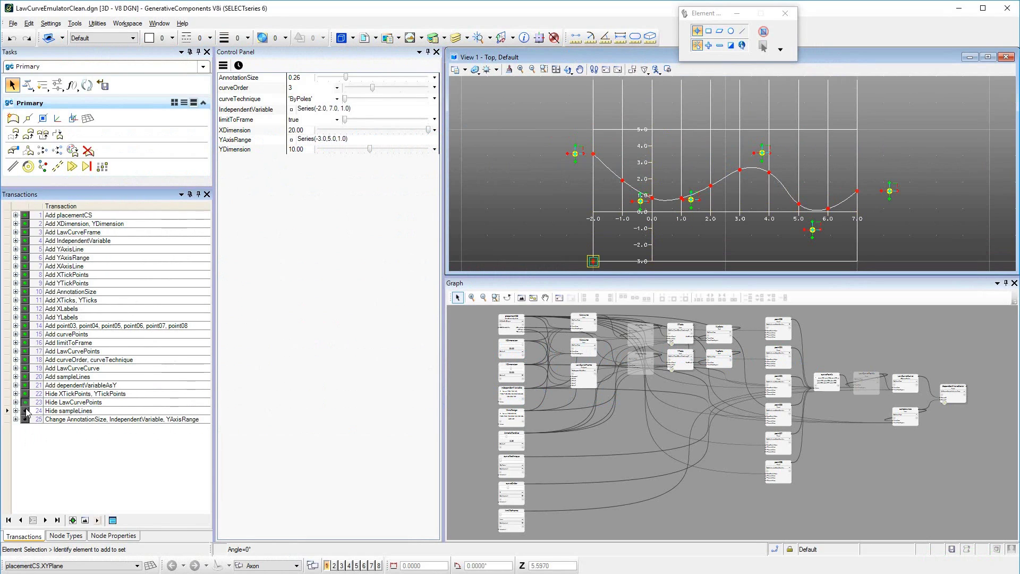
click(25, 411)
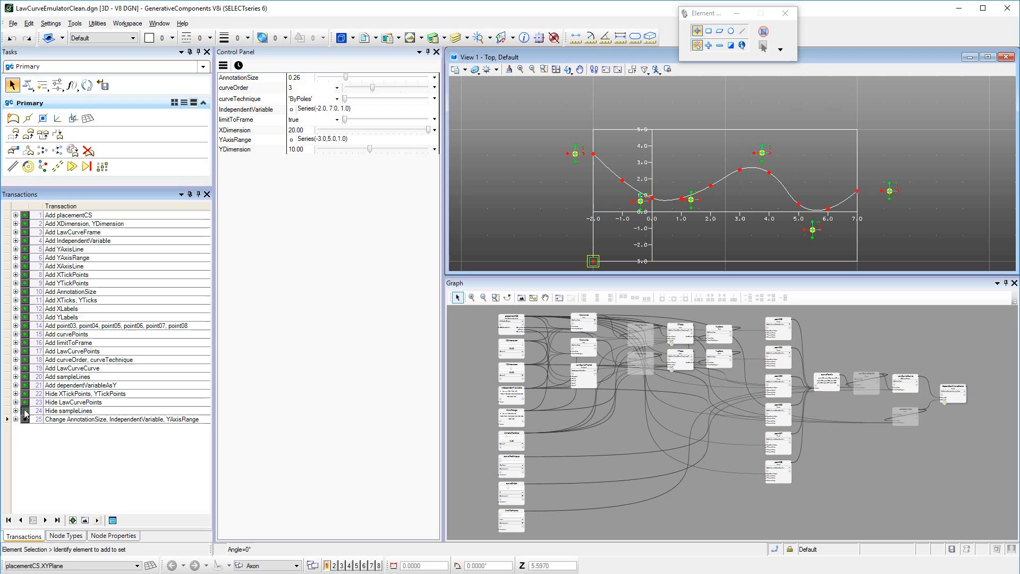
click(546, 70)
click(555, 70)
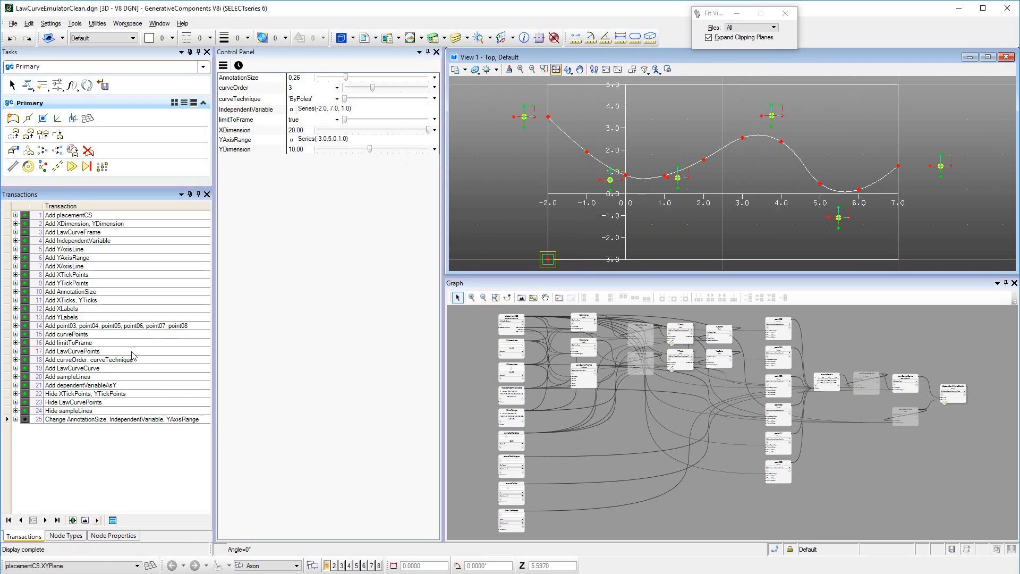
click(25, 419)
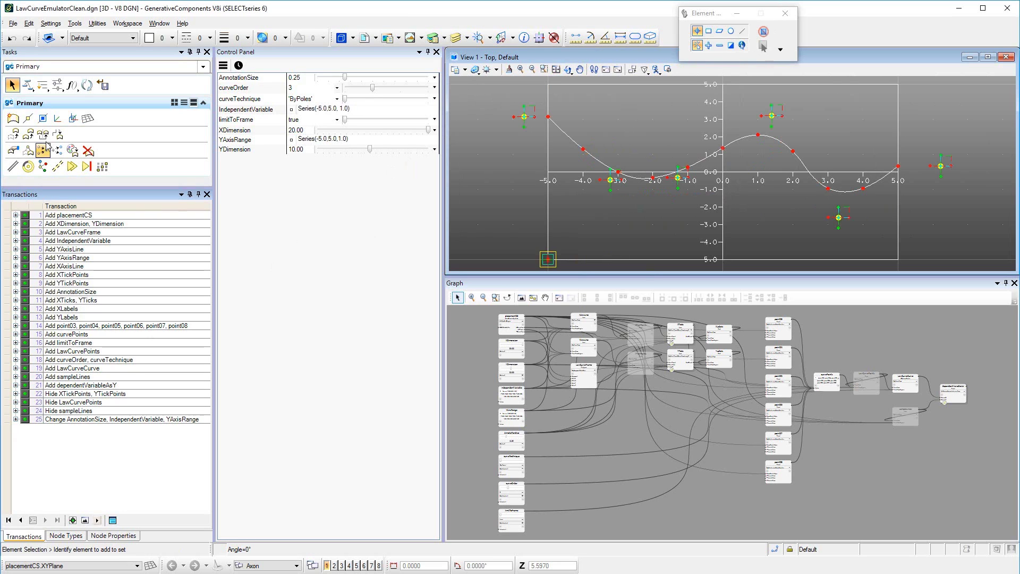
click(30, 86)
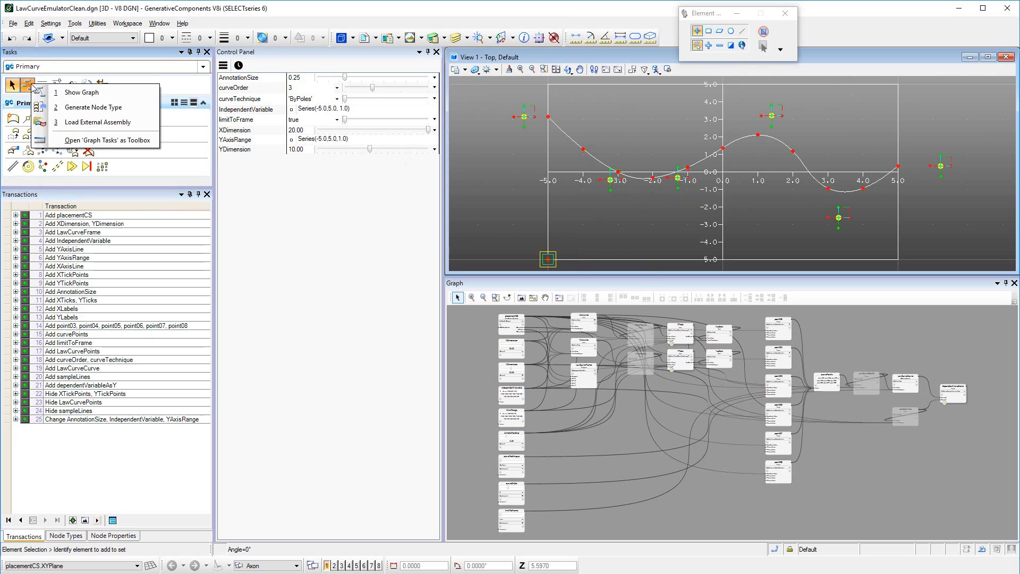
click(79, 108)
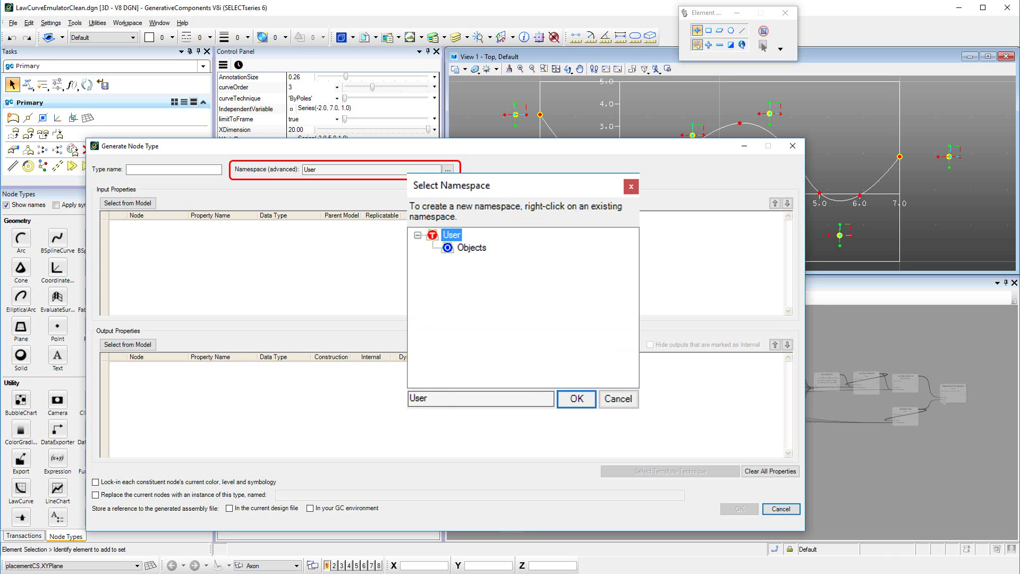
right_click(450, 234)
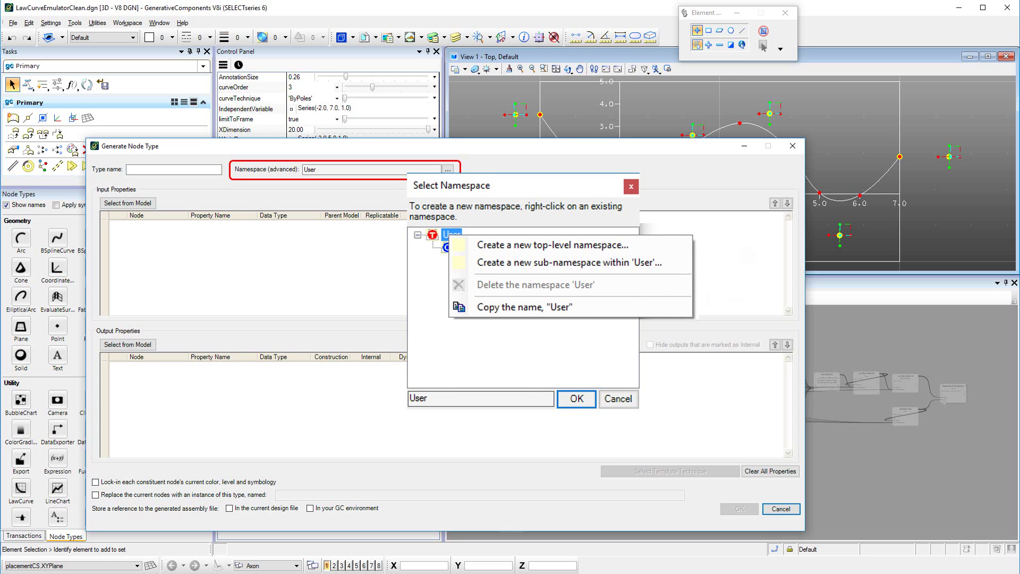
click(569, 262)
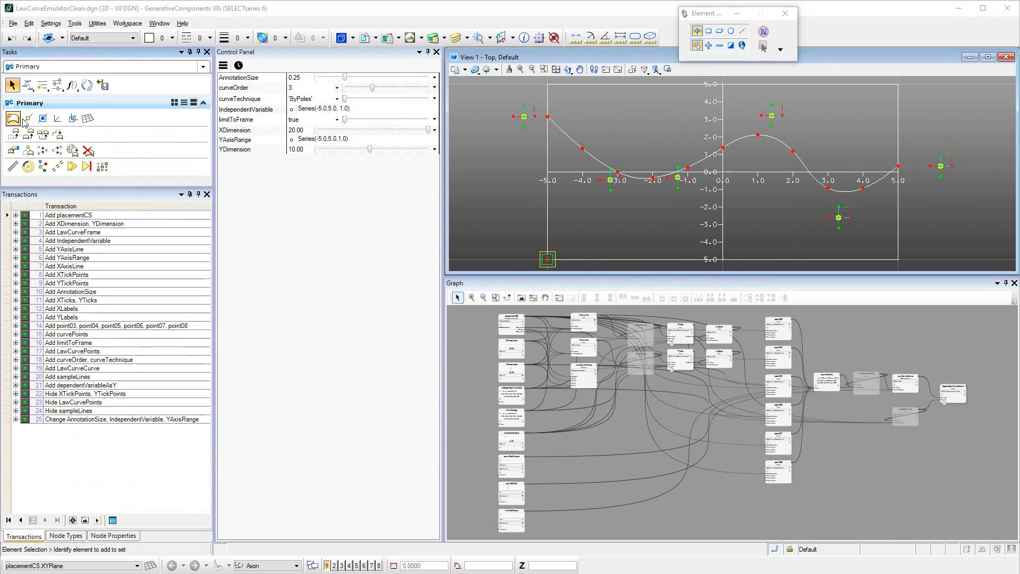
Step: Generate a new node type from Graph Tasks and name it LawCurveEmulator
click(27, 84)
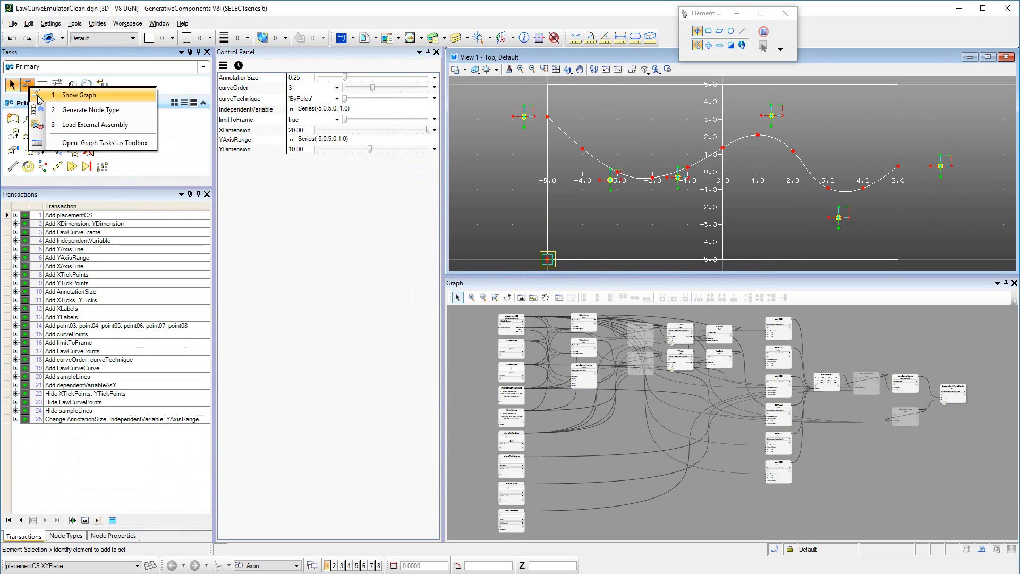
click(62, 110)
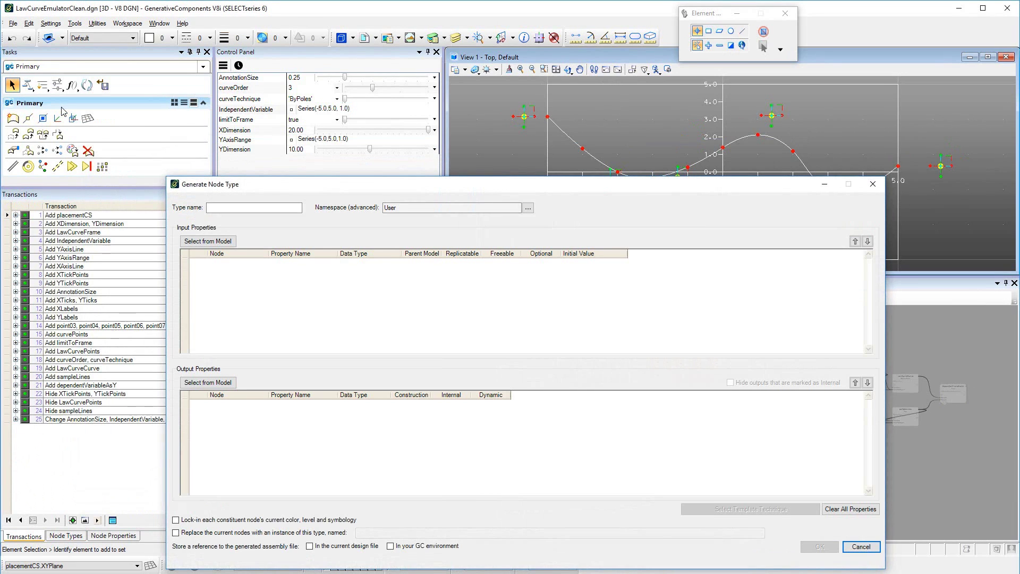
click(213, 208)
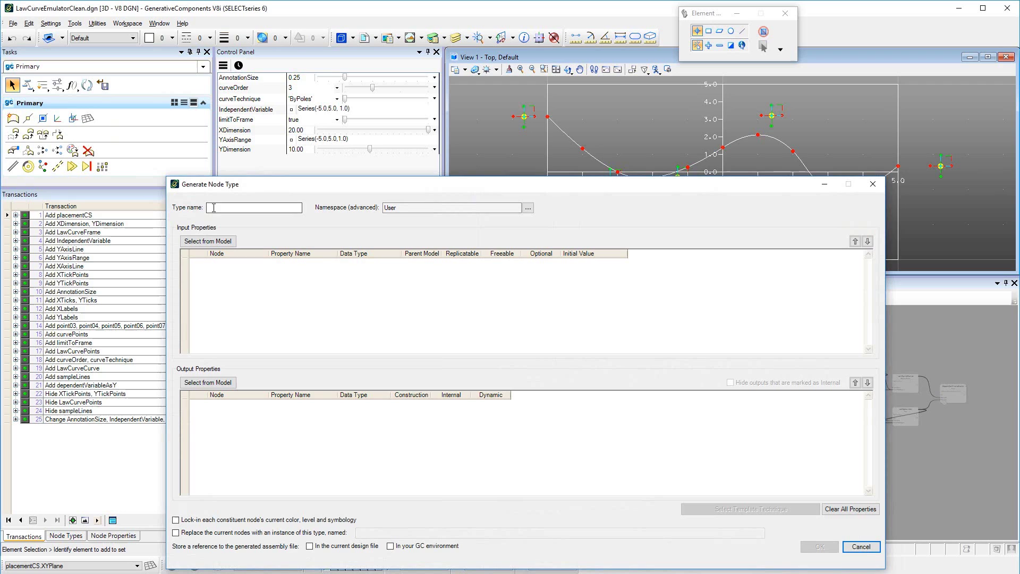
click(214, 208)
text(LawCurveEmu)
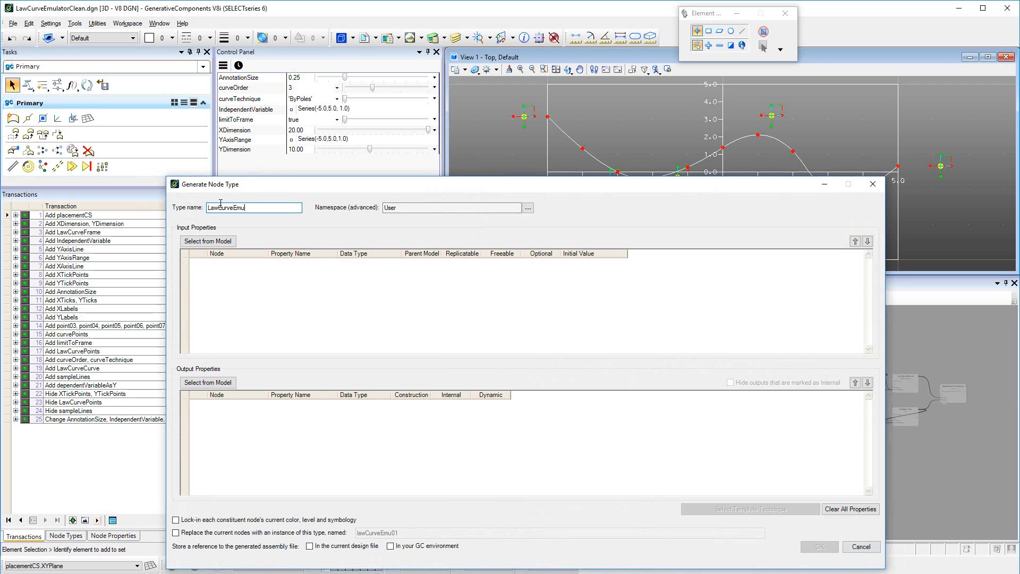
text(lator)
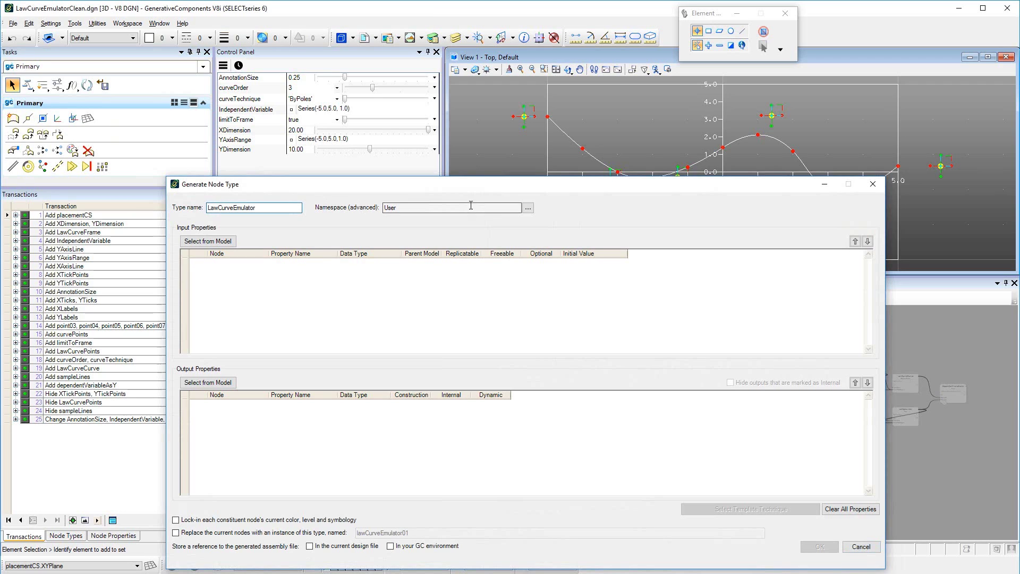
Step: Create a personal sub-namespace under the User namespace for the node type
click(527, 208)
click(476, 343)
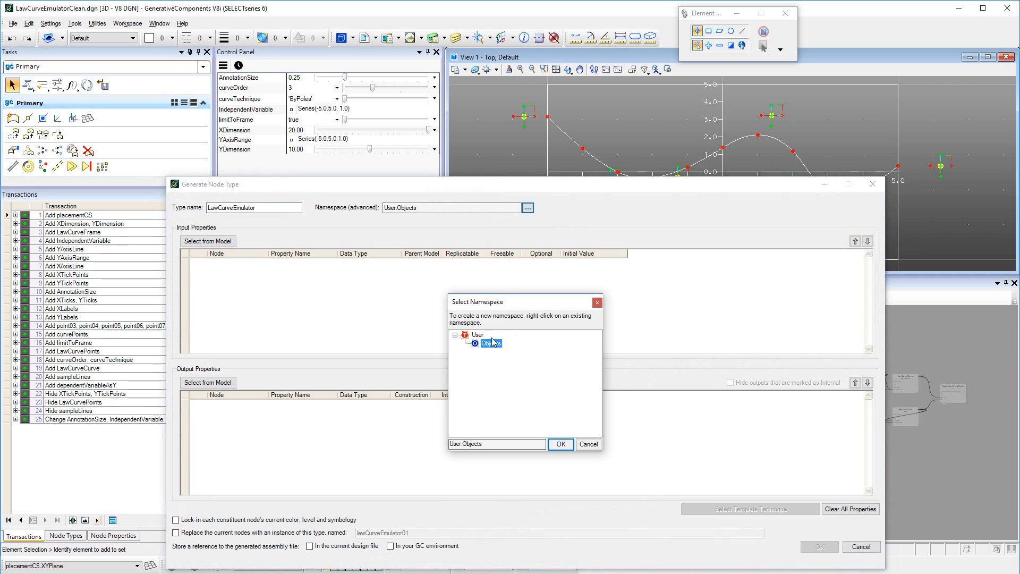
right_click(477, 338)
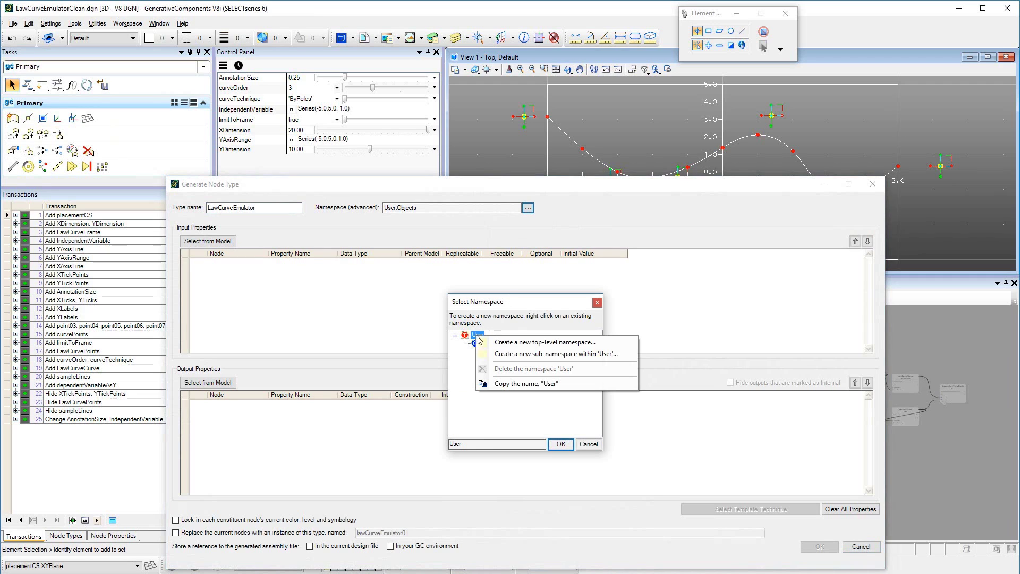
click(531, 356)
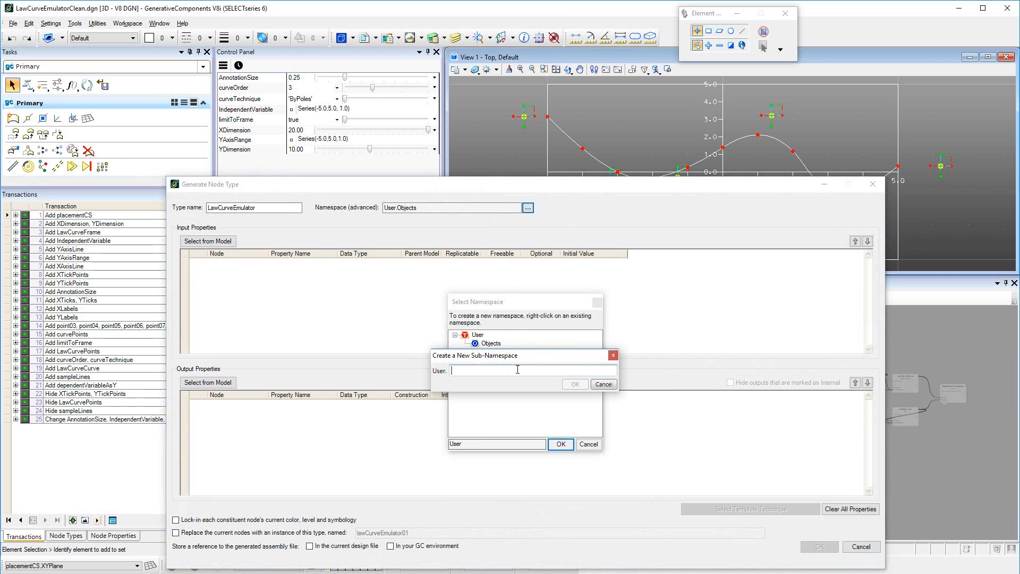
text(VolkerMu)
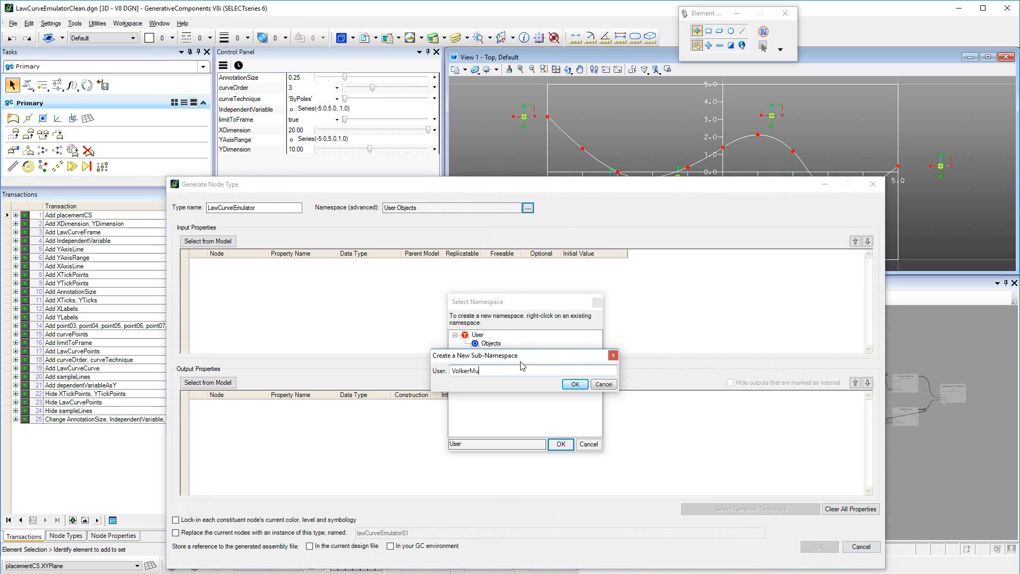
text(eller)
click(575, 384)
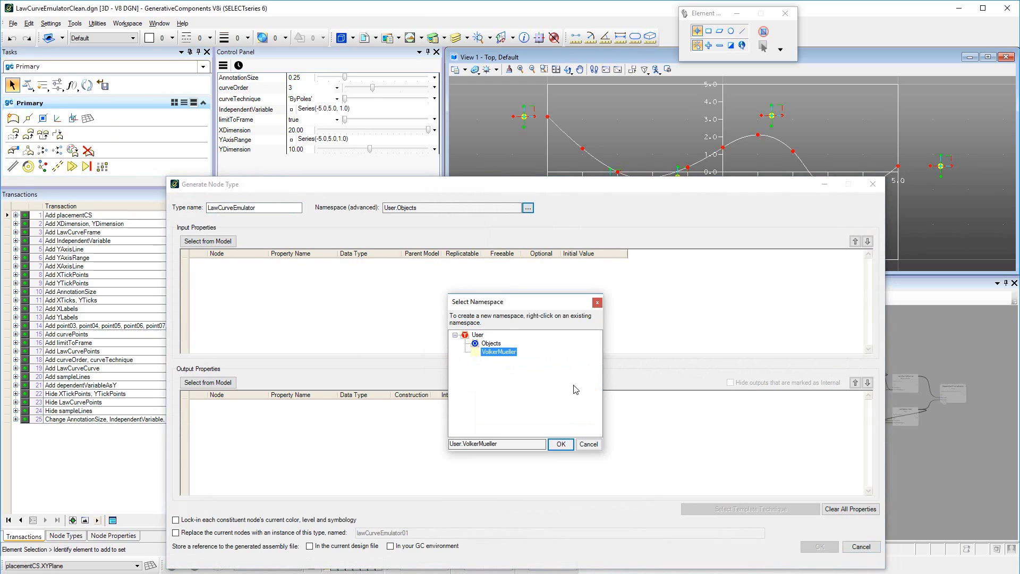
Step: Confirm the new namespace and begin selecting input properties from the model
click(560, 444)
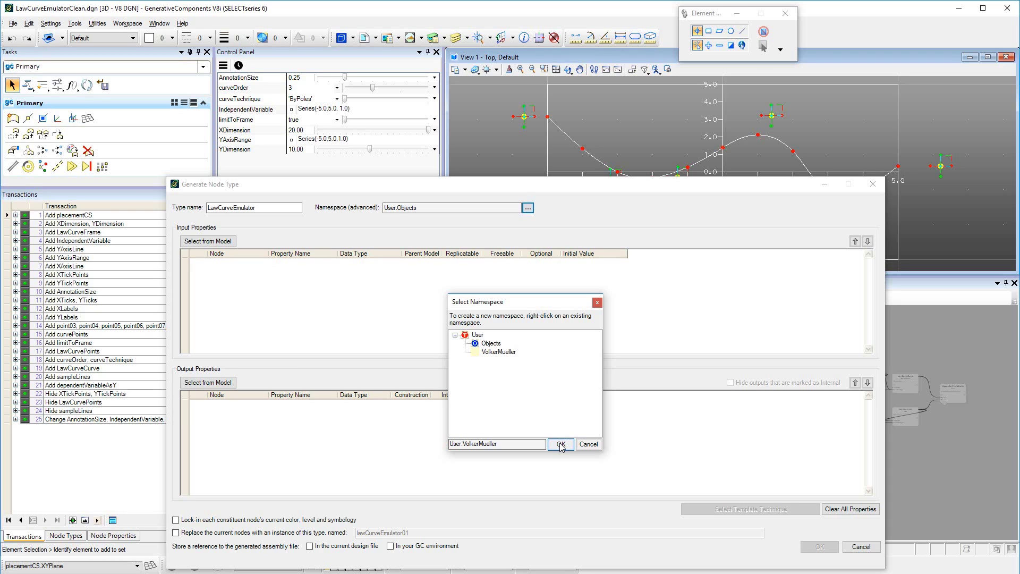
click(562, 445)
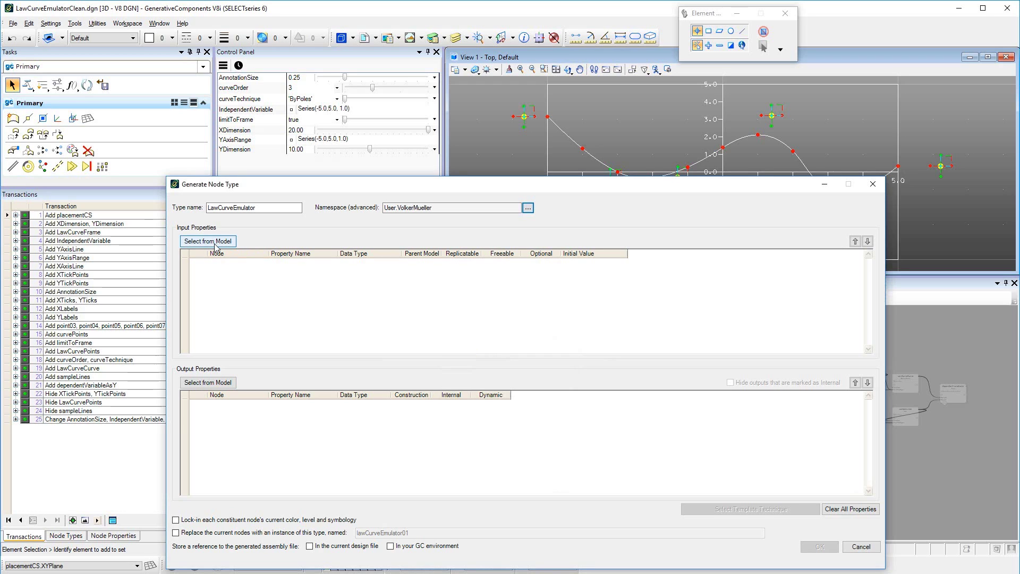
click(215, 245)
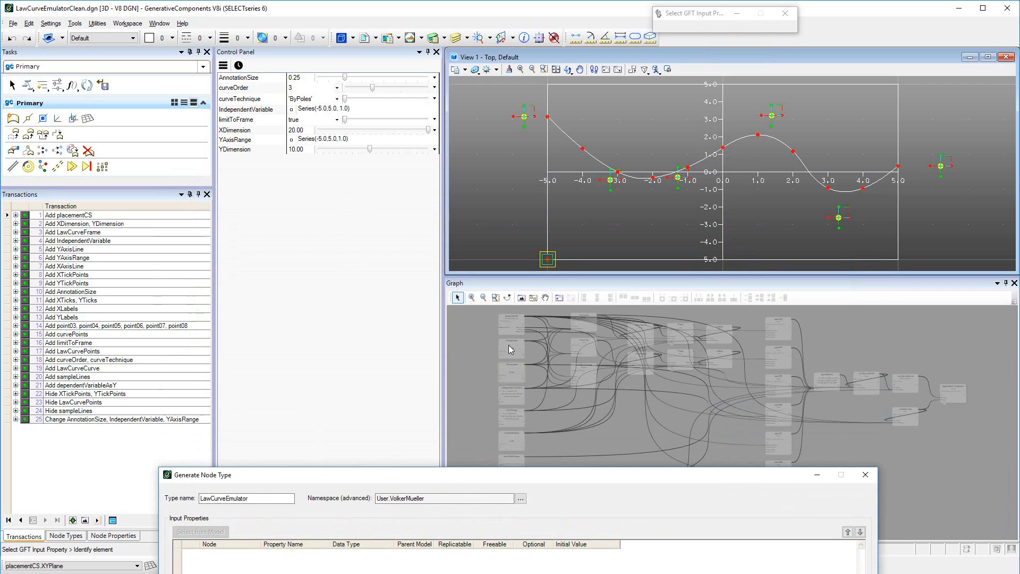
Step: Pick the placementCS node in the graph to fill the input properties
click(510, 331)
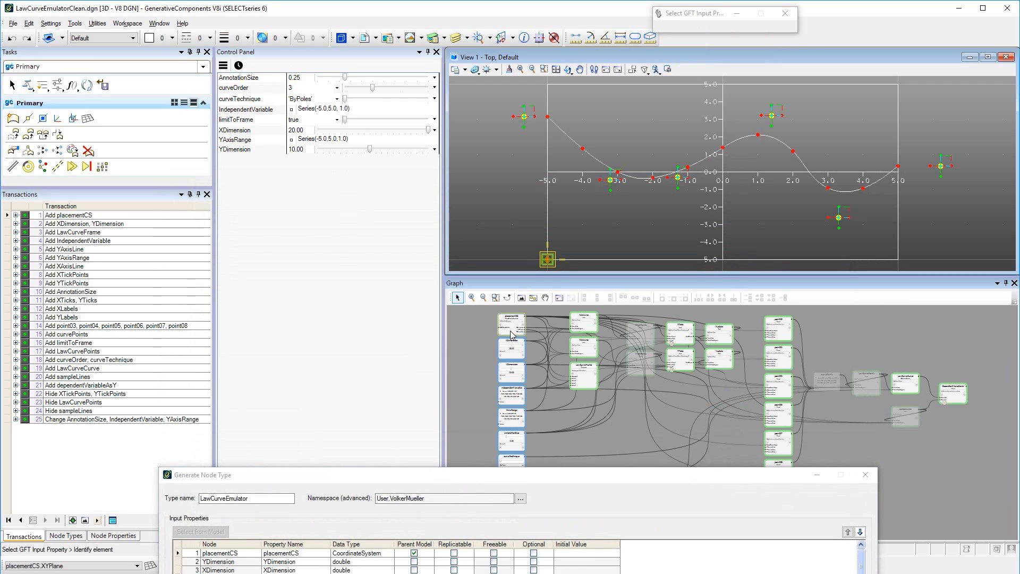
Step: Move the Generate Node Type dialog up and scroll through its input properties to review them
click(514, 476)
drag(514, 476, 432, 252)
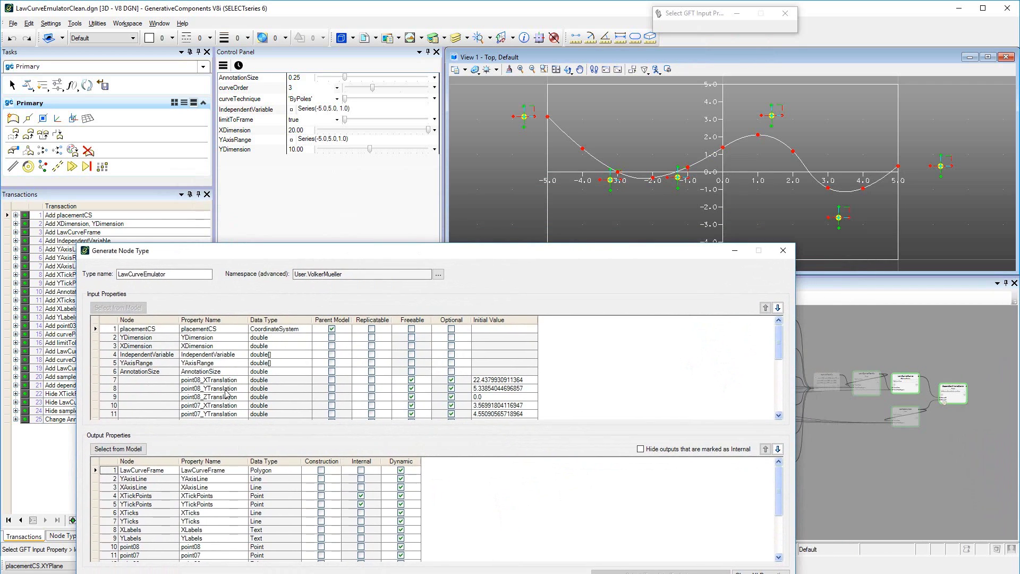
scroll(781, 353, down, 2)
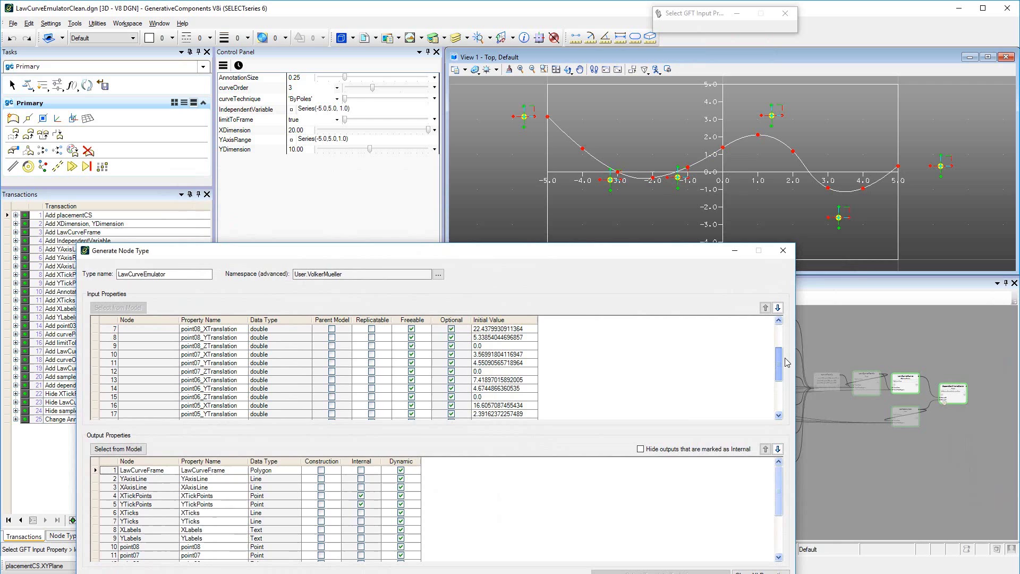
scroll(787, 363, up, 2)
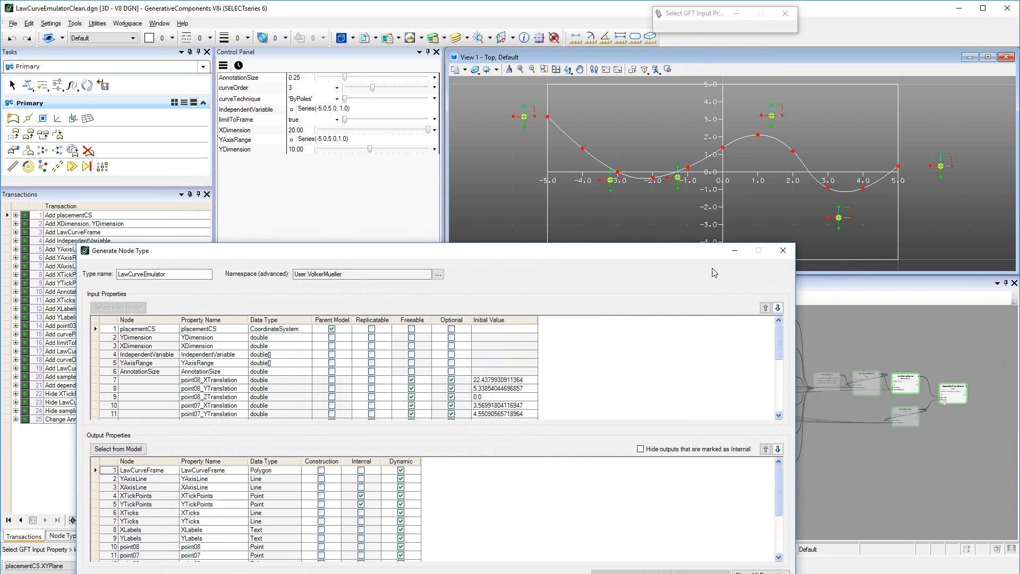
Step: Add the curvePoints node as a Point[] input, replacing the point translation inputs
drag(704, 260, 808, 506)
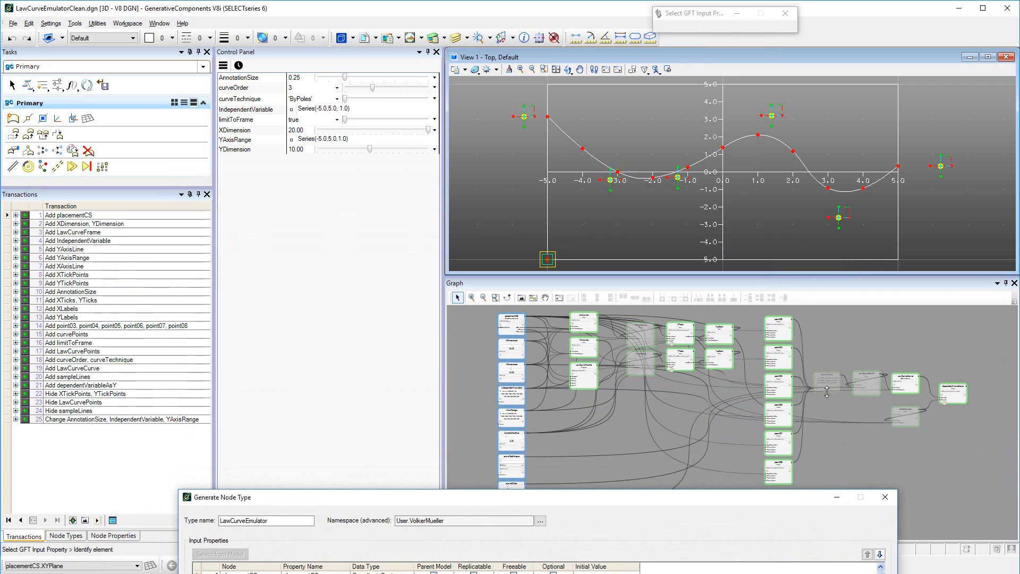
scroll(827, 391, up, 2)
scroll(828, 389, up, 1)
scroll(829, 387, up, 1)
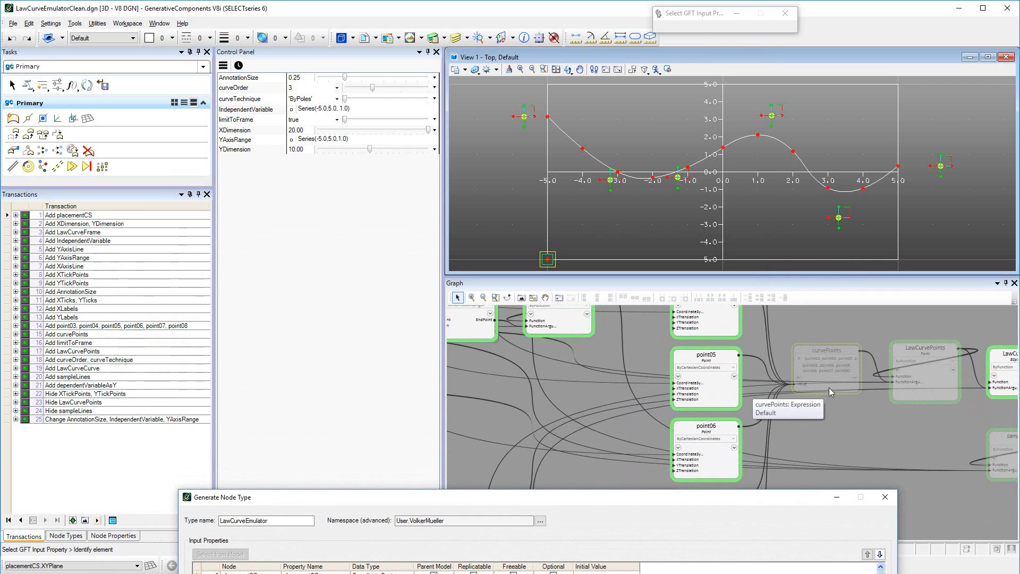
click(828, 388)
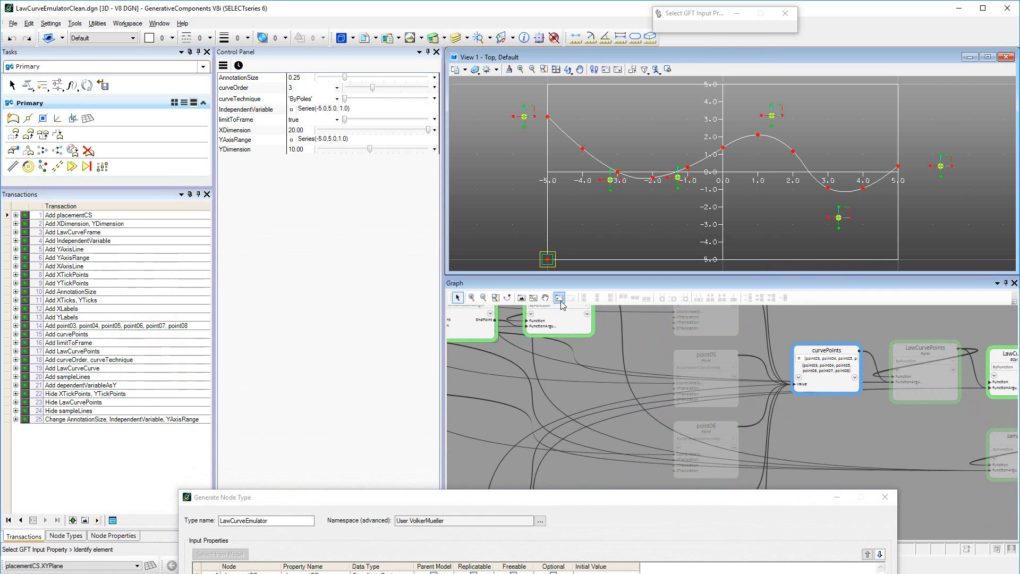
click(520, 299)
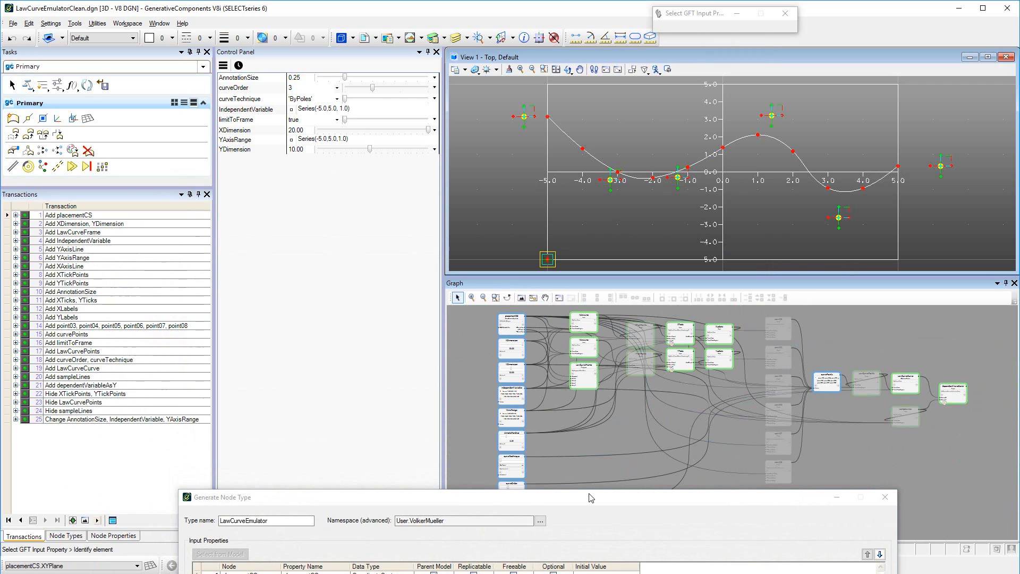
drag(590, 498, 519, 215)
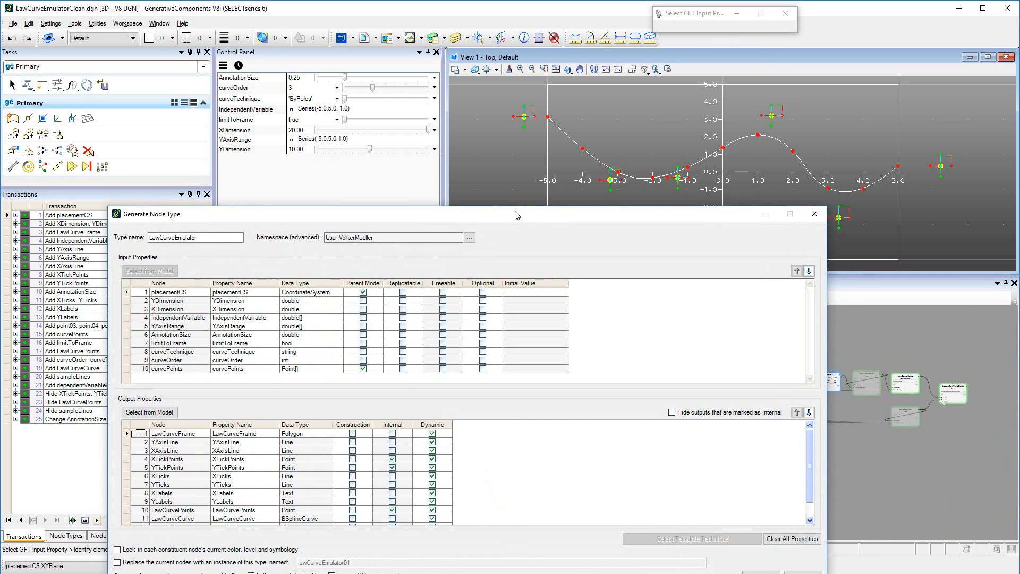
Step: Clear the Parent Model checkbox on the placementCS input
click(364, 293)
Step: Recheck placementCS as parent model, then move curvePoints to row 2 and IndependentVariable to row 3
click(364, 292)
click(134, 371)
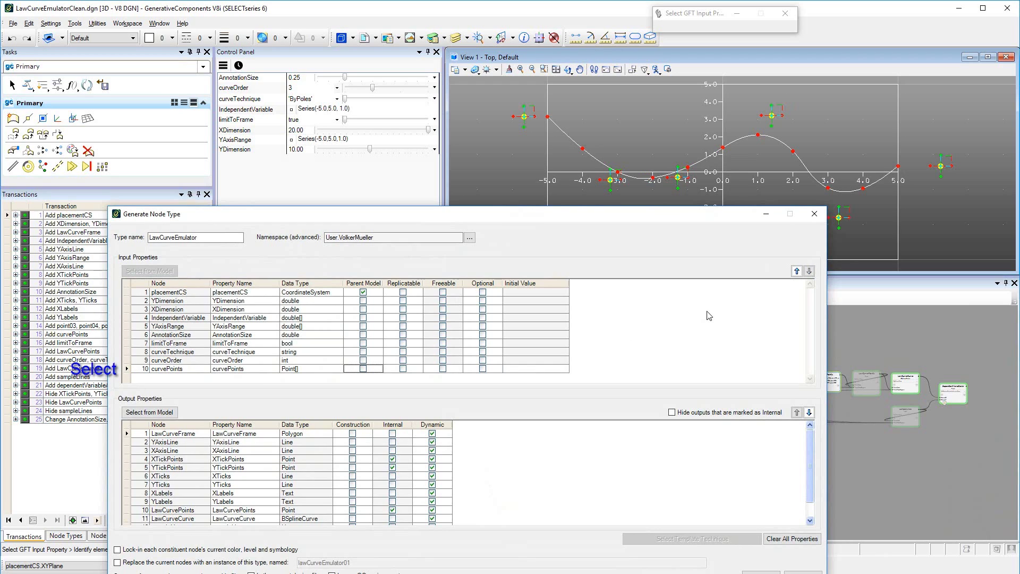
click(797, 272)
click(797, 272)
click(797, 272)
click(797, 271)
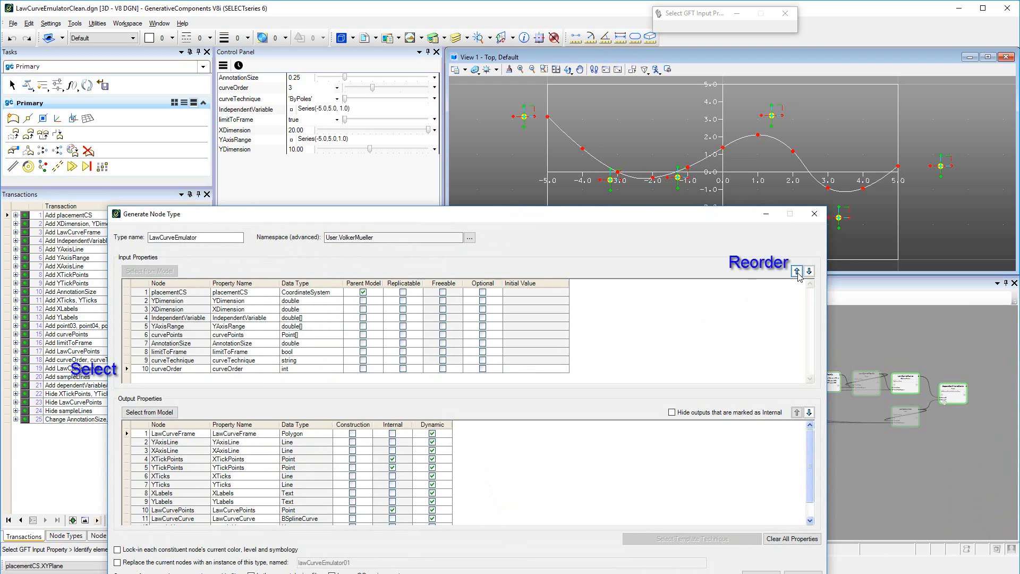
click(797, 272)
click(797, 272)
click(797, 271)
click(797, 272)
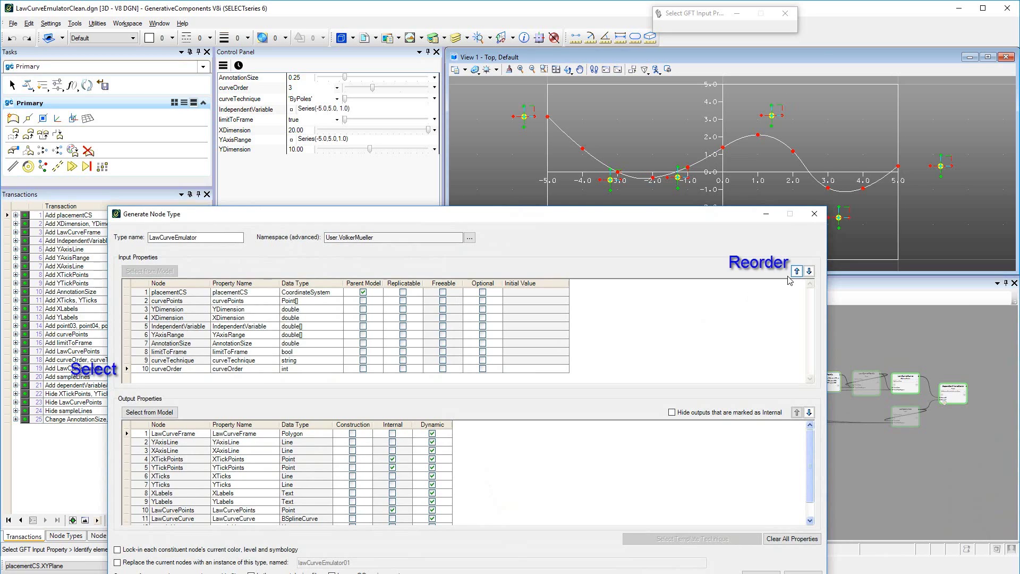
click(128, 327)
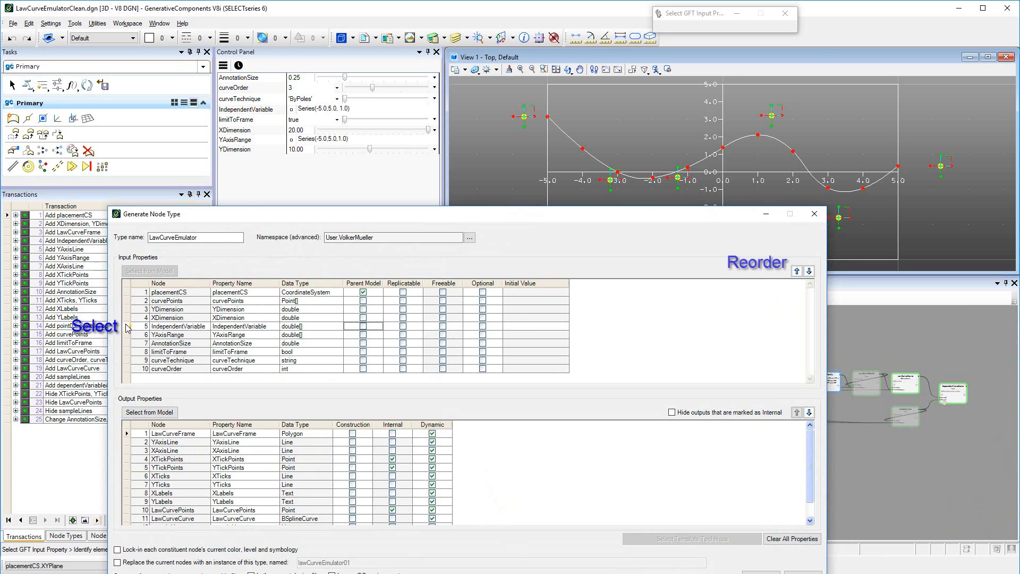
click(797, 271)
click(798, 272)
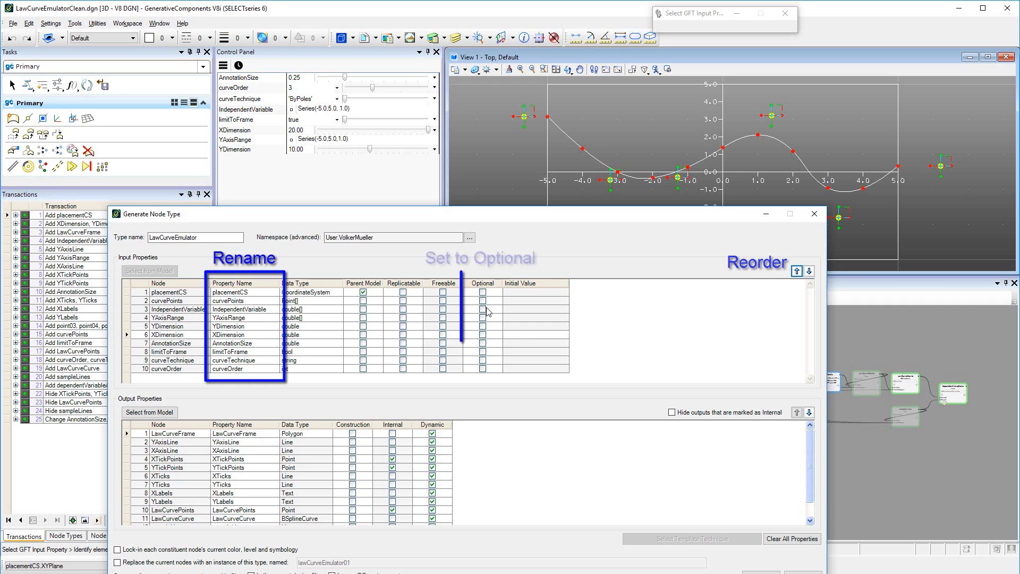
Step: Make IndependentVariable and YAxisRange optional with default Series(-5, 5, 1)
click(483, 309)
click(515, 313)
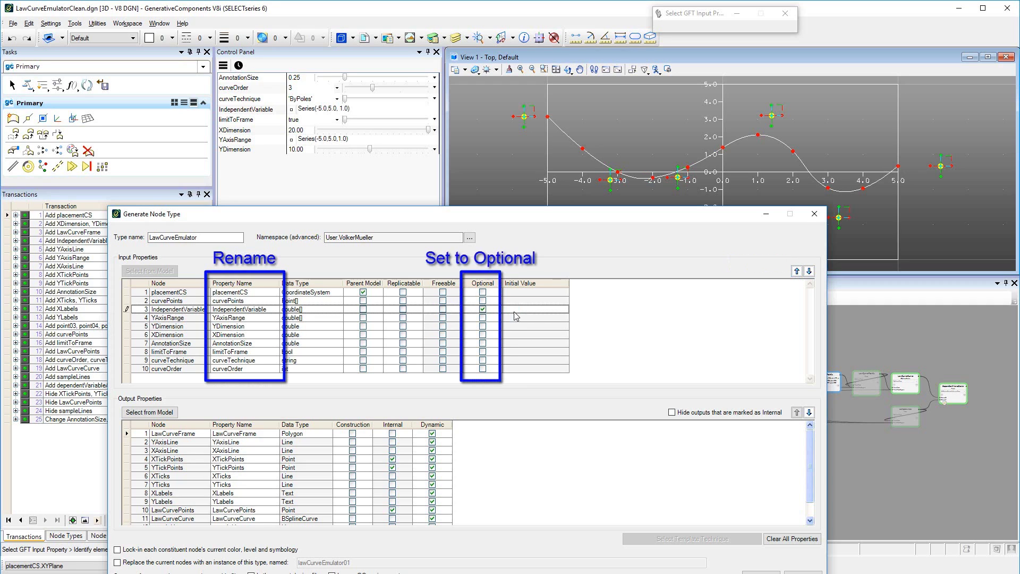
click(513, 308)
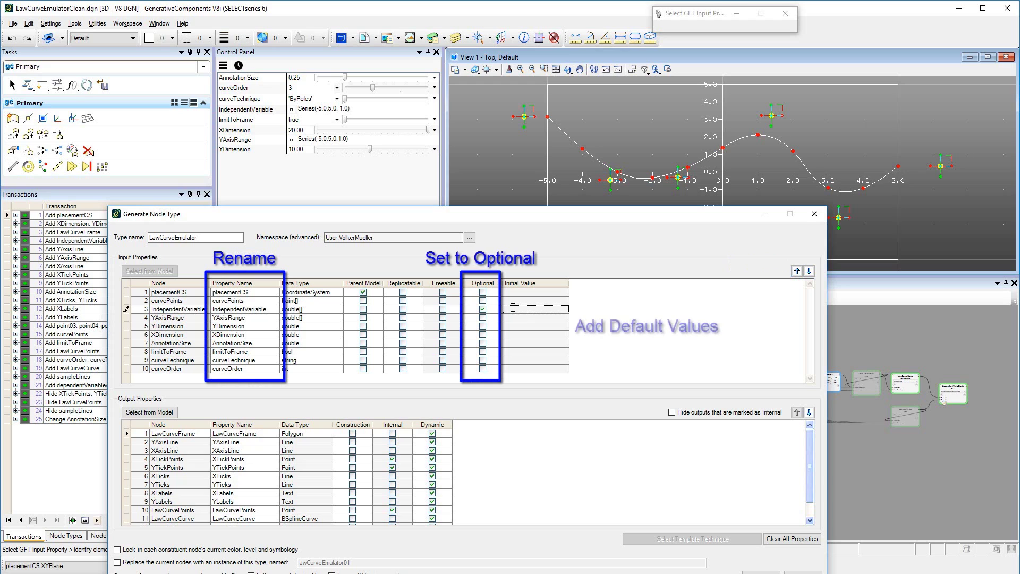
text(Series()
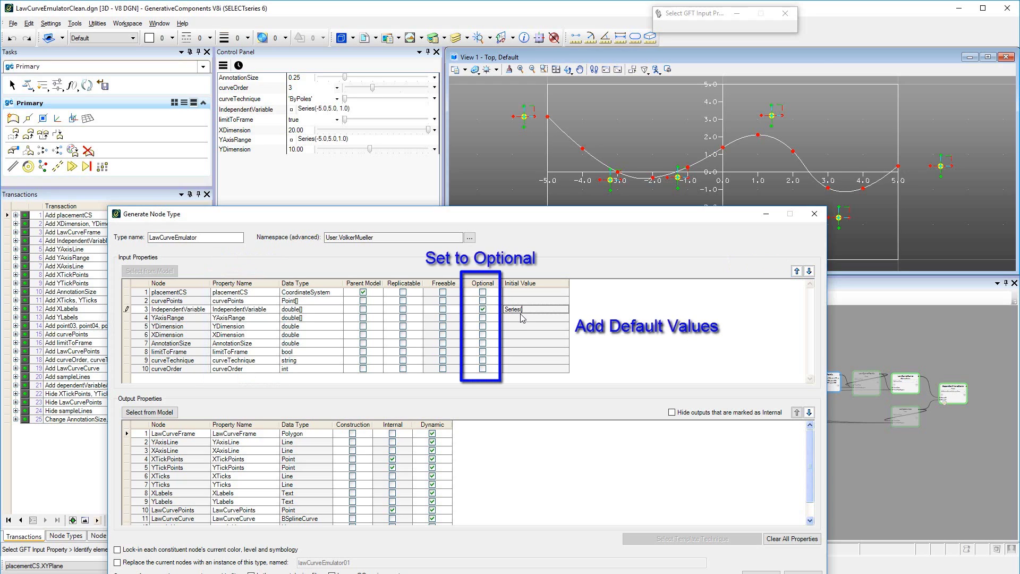
text(-5, 5, 1))
key(Return)
click(483, 318)
click(511, 318)
text(Series(-5, 5, 1))
key(Return)
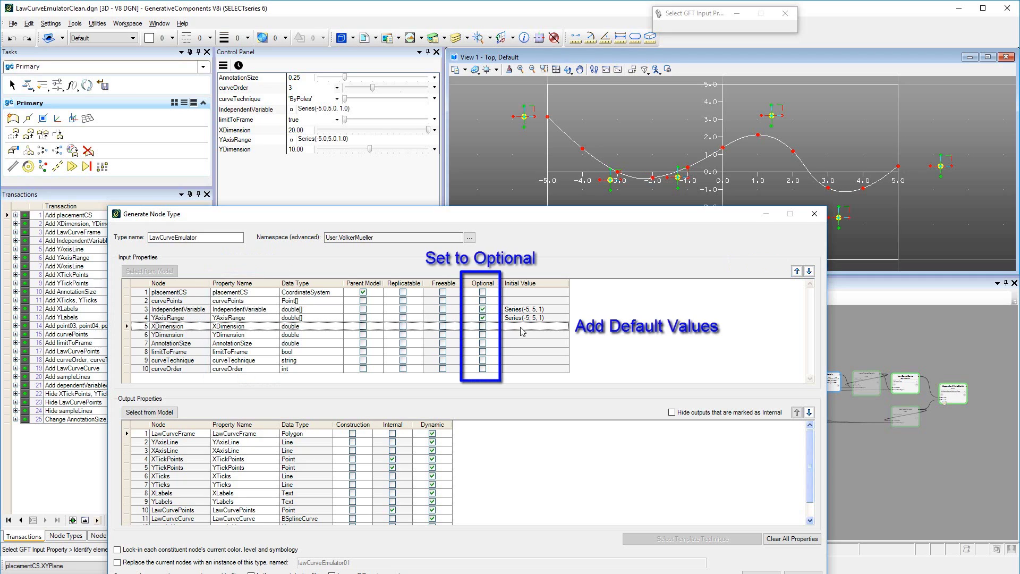
Step: Make XDimension optional with default value 20.0
click(482, 326)
click(518, 327)
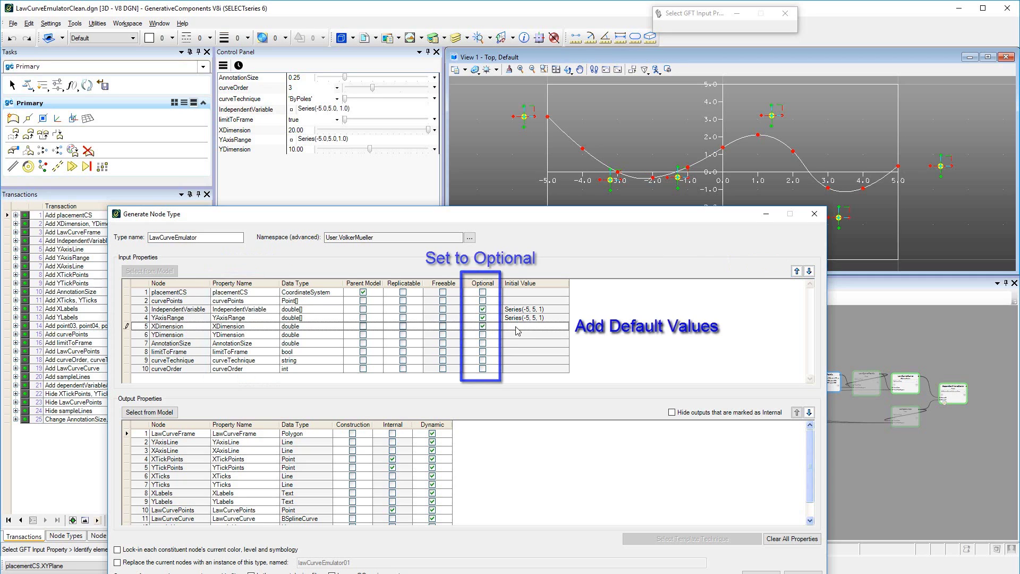
text(20.0)
key(Return)
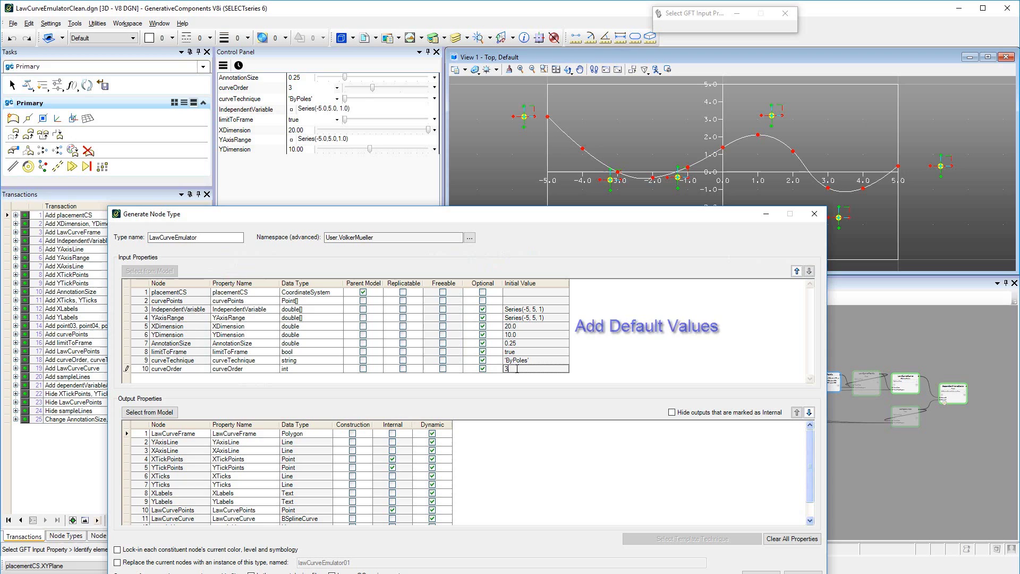
Step: Move the dependentVariableAsY output up to the top of the outputs list
scroll(160, 475, down, 1)
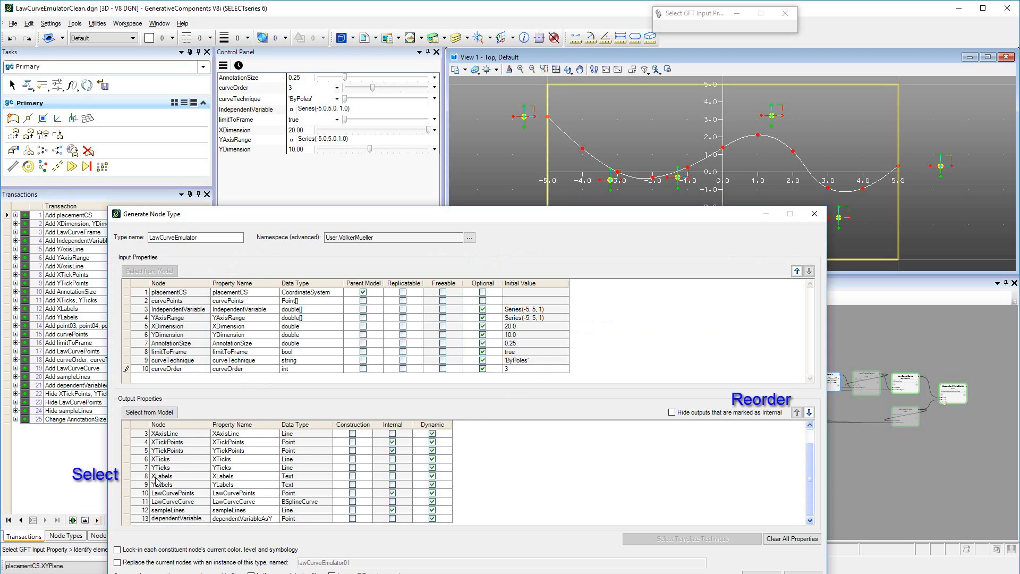
click(128, 519)
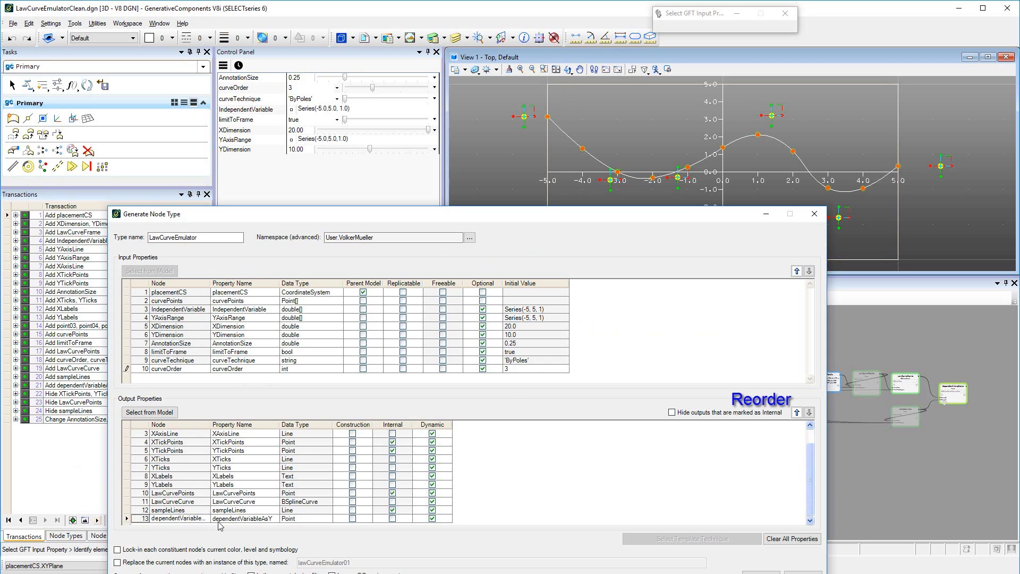
click(796, 413)
click(796, 412)
click(797, 413)
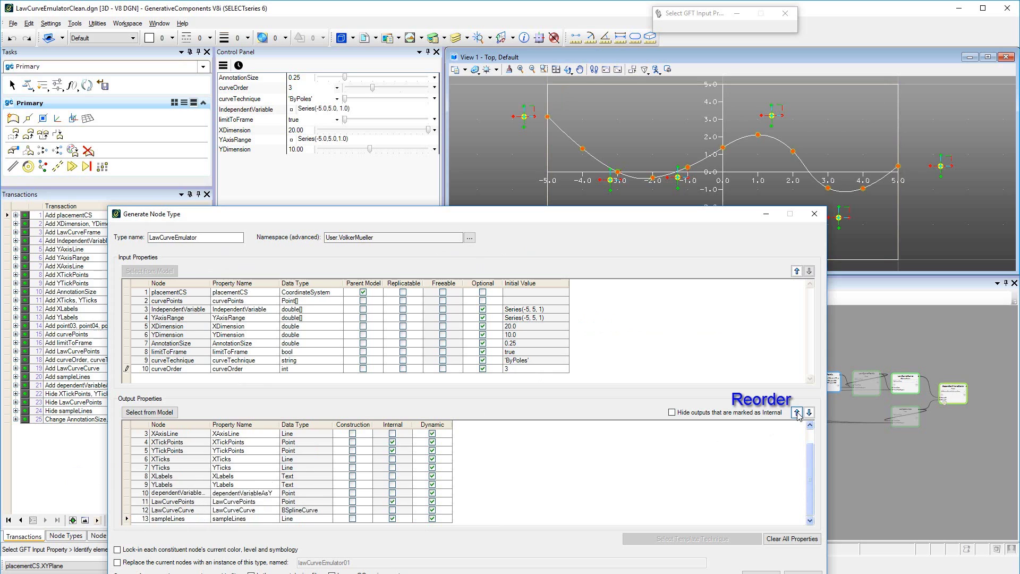
click(797, 412)
click(796, 413)
click(796, 412)
click(796, 413)
click(796, 412)
click(796, 412)
click(796, 412)
click(797, 412)
click(796, 412)
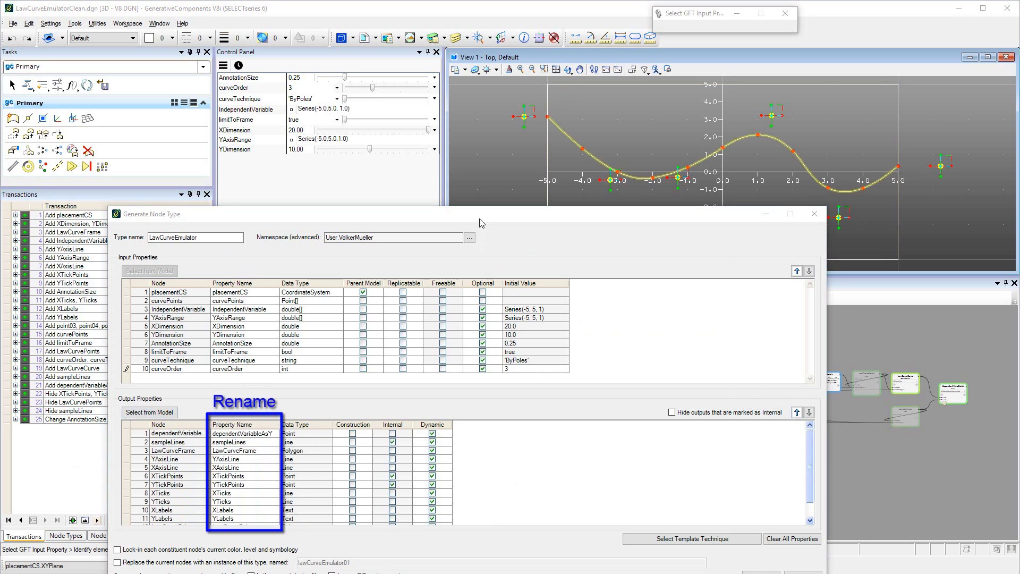
Step: Store the node type in the GC environment and generate LawCurveEmulator
drag(480, 218, 502, 159)
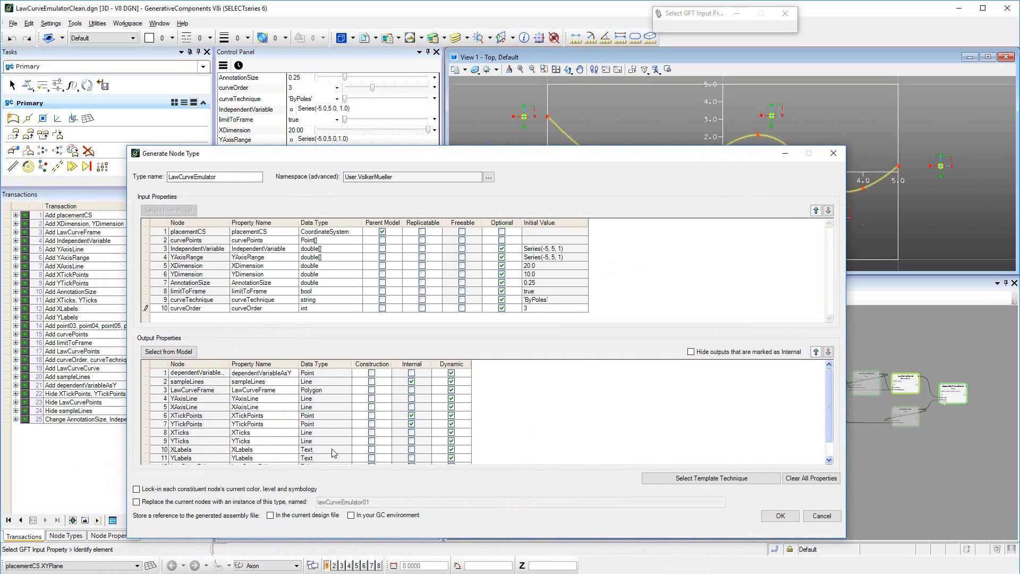
click(351, 516)
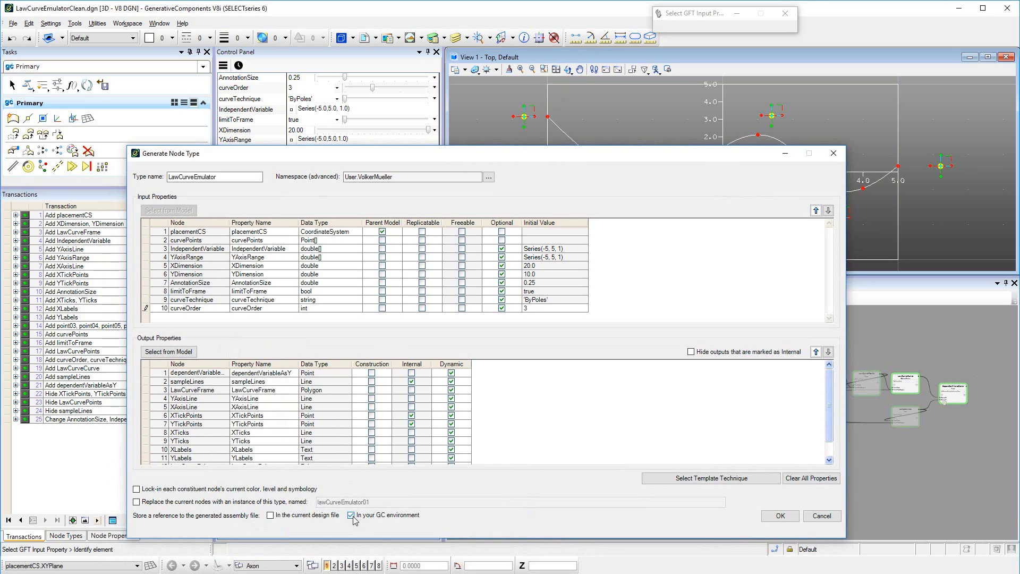
click(779, 516)
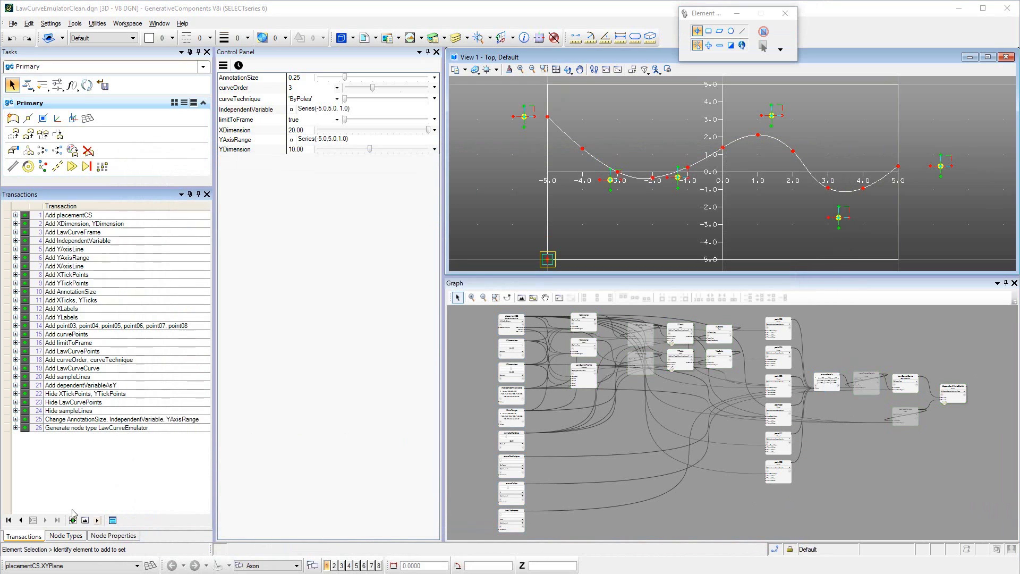
Step: Switch the Transactions panel to show the Node Types list
click(67, 536)
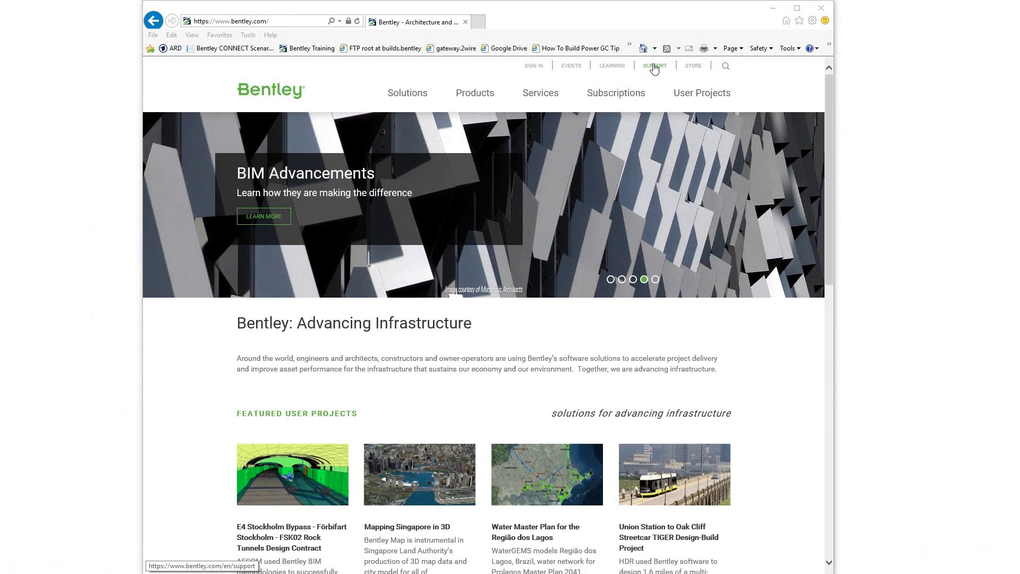
Step: Go from Support through the Personal Portal to Bentley Communities and open the GenerativeComponents community
click(655, 66)
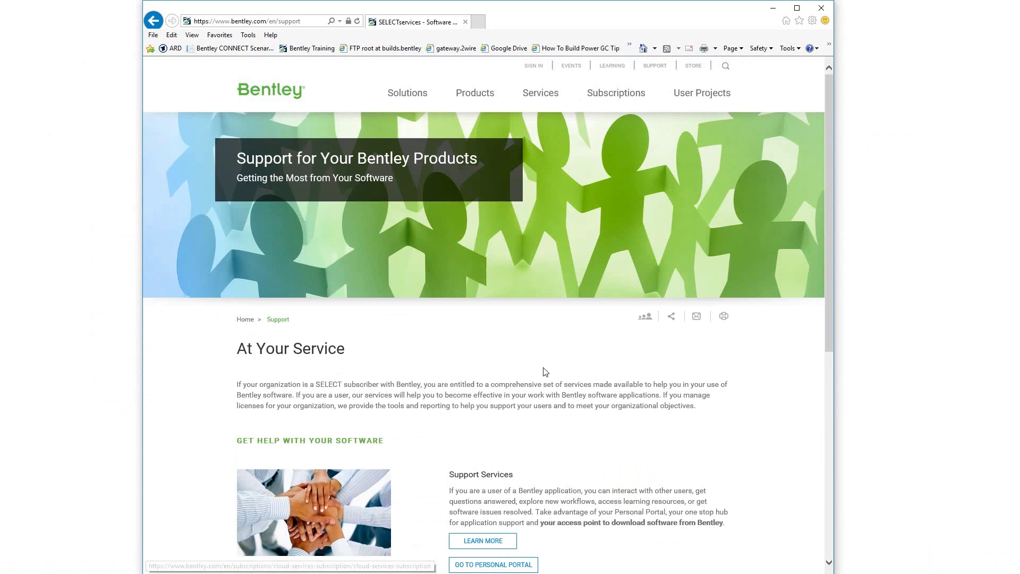
click(496, 564)
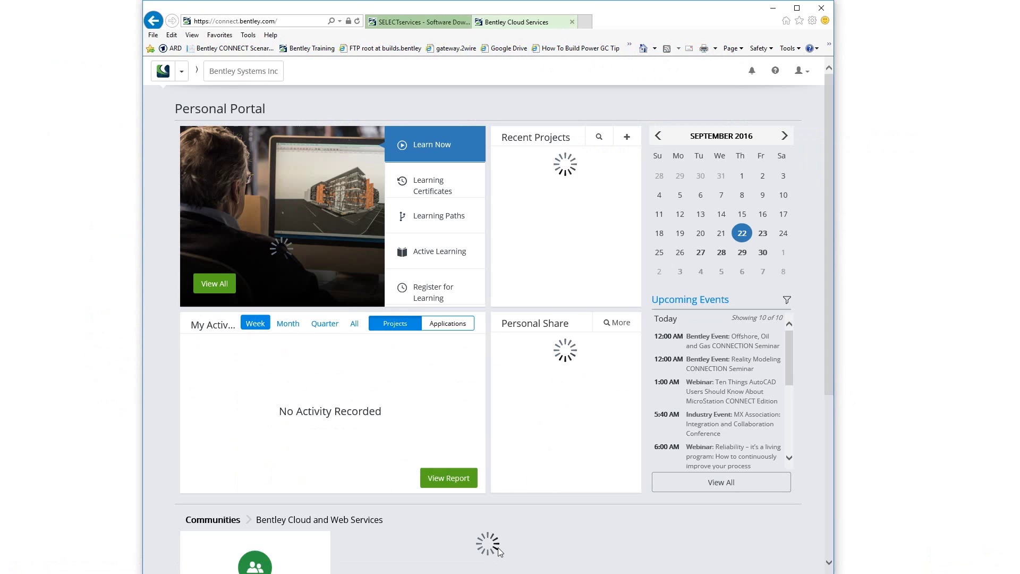
scroll(490, 412, down, 5)
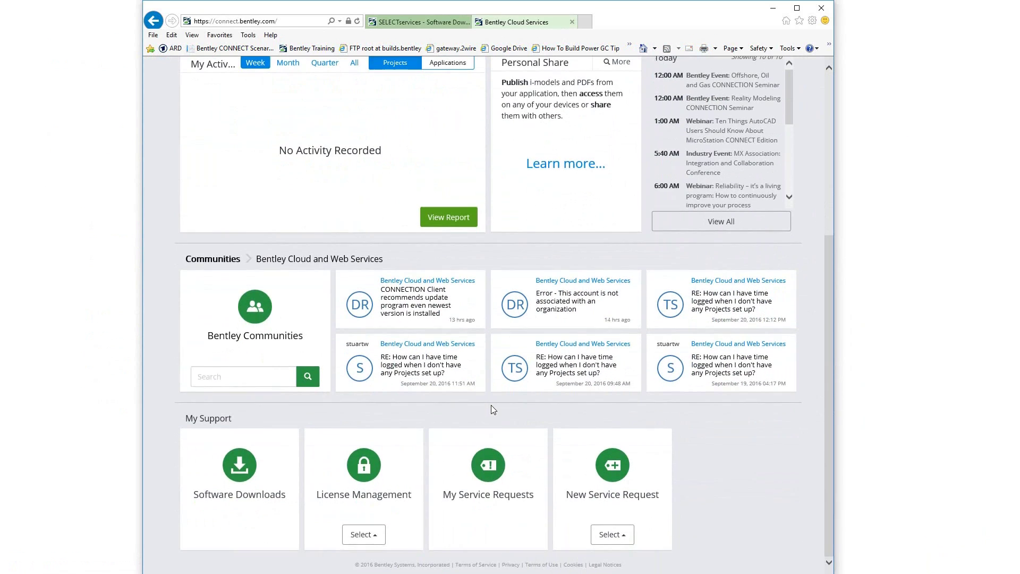
click(251, 315)
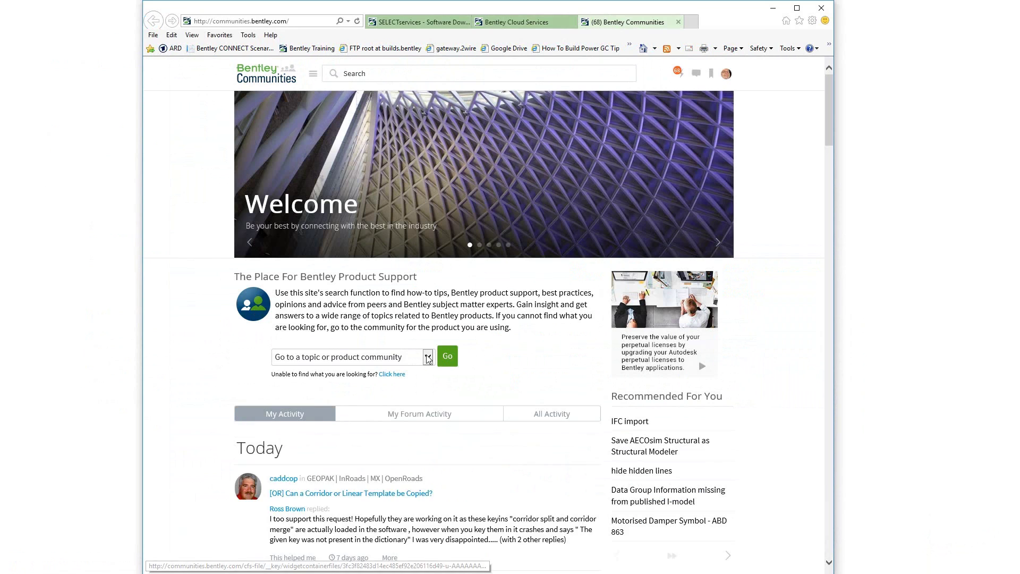
click(428, 358)
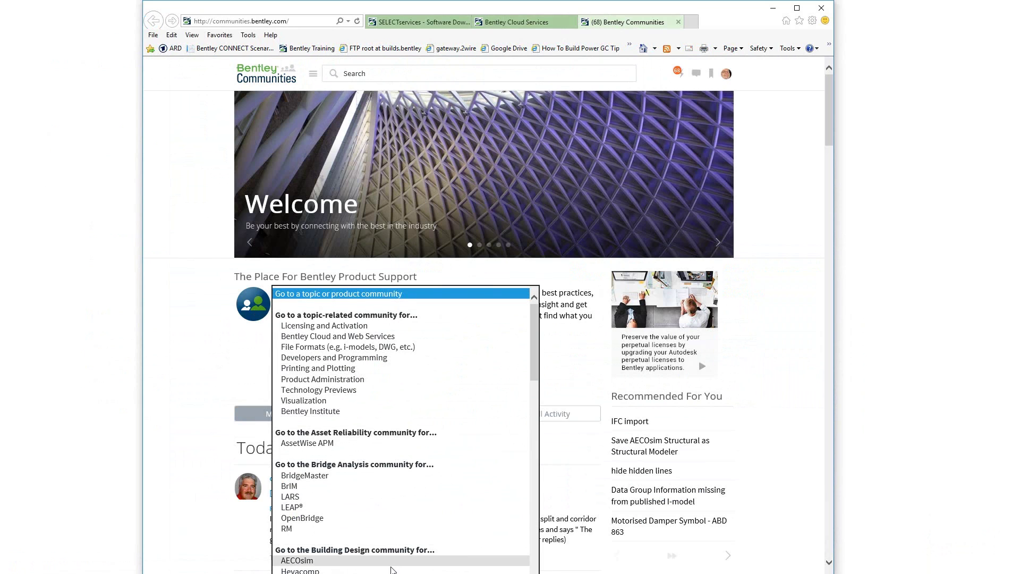
scroll(372, 531, down, 12)
click(361, 506)
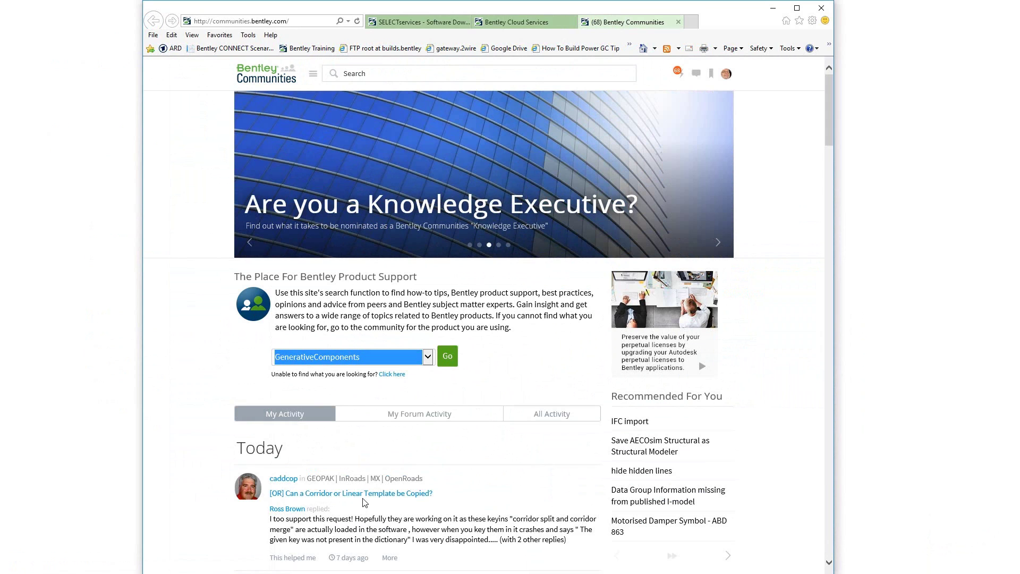
click(447, 357)
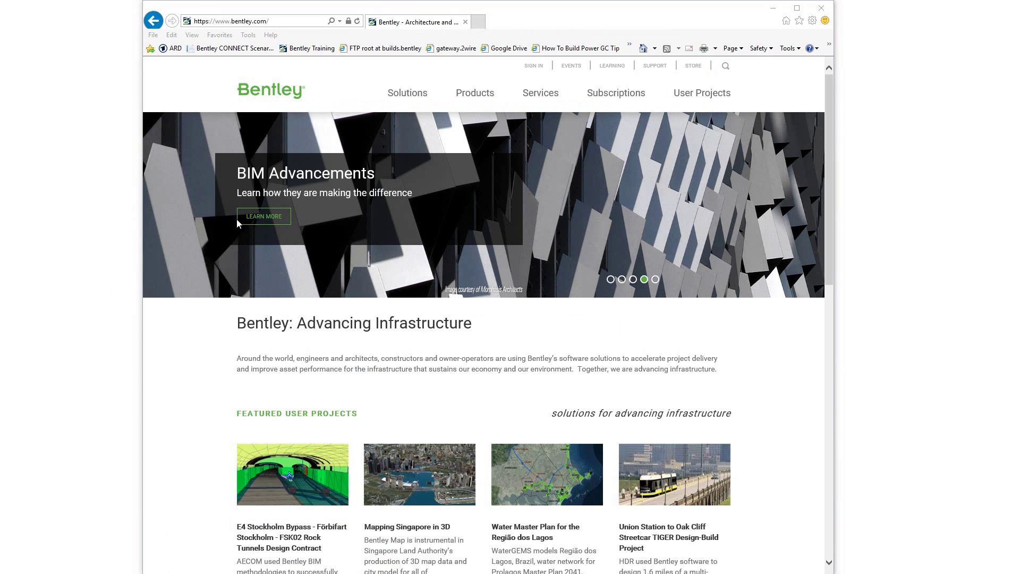
Step: Go via Products and Modeling and Visualization to the GenerativeComponents product page
mouse_move(471, 93)
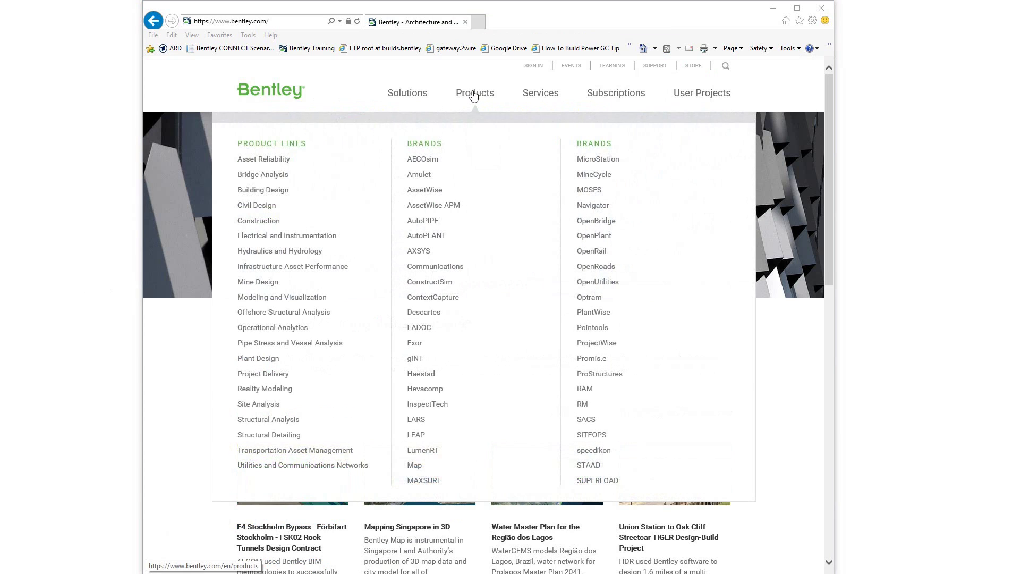
click(294, 302)
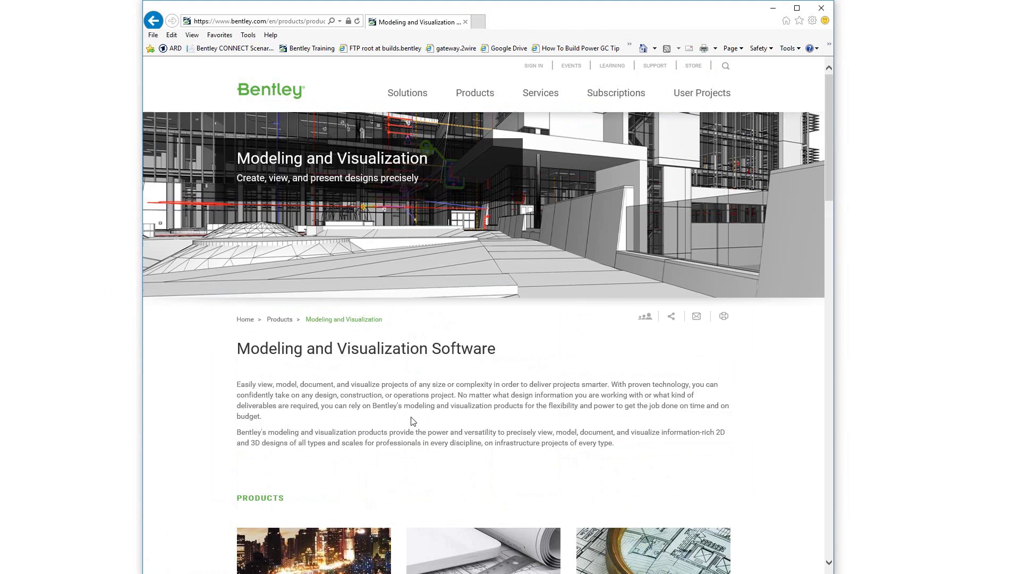
scroll(411, 422, down, 8)
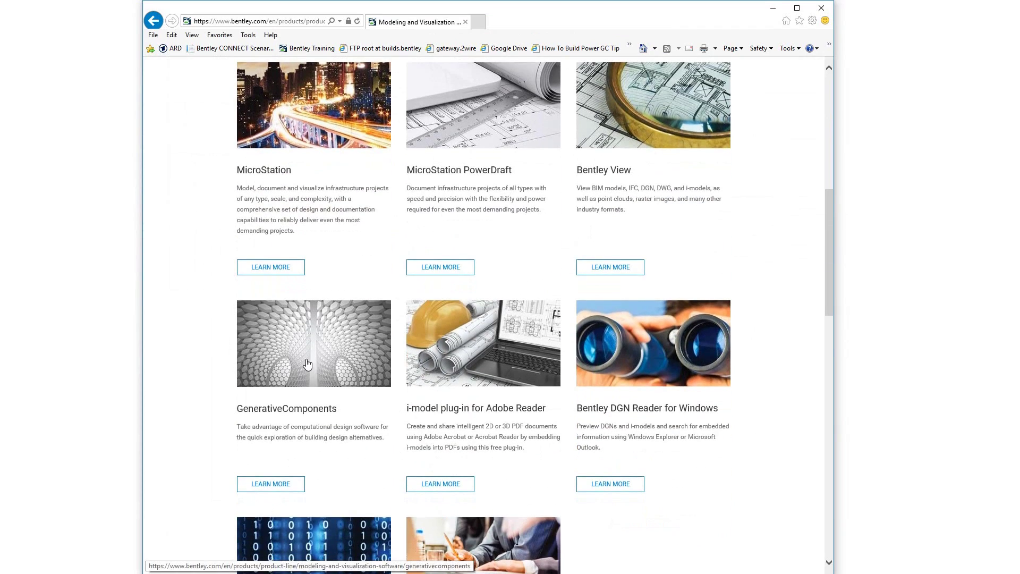
click(307, 364)
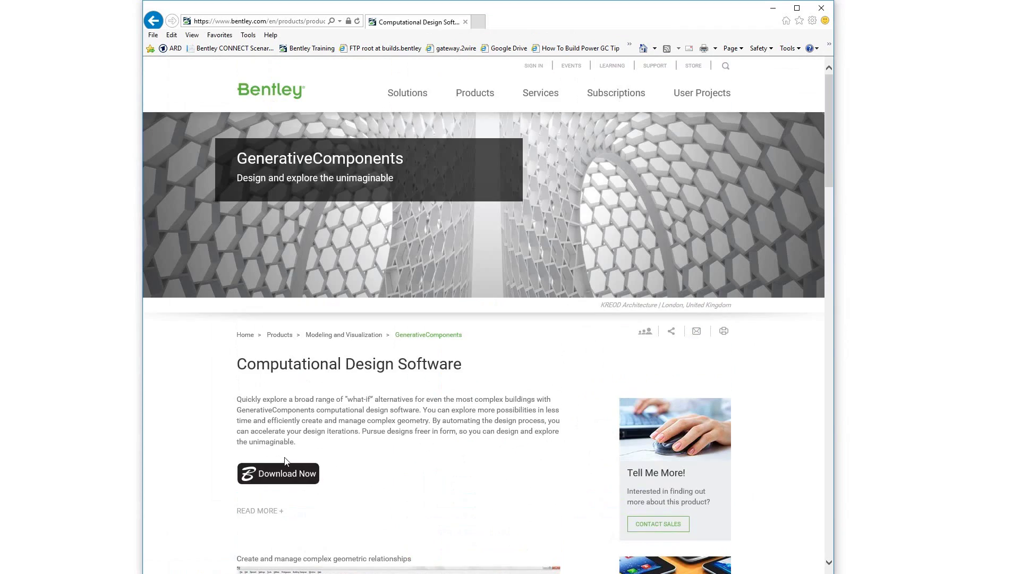